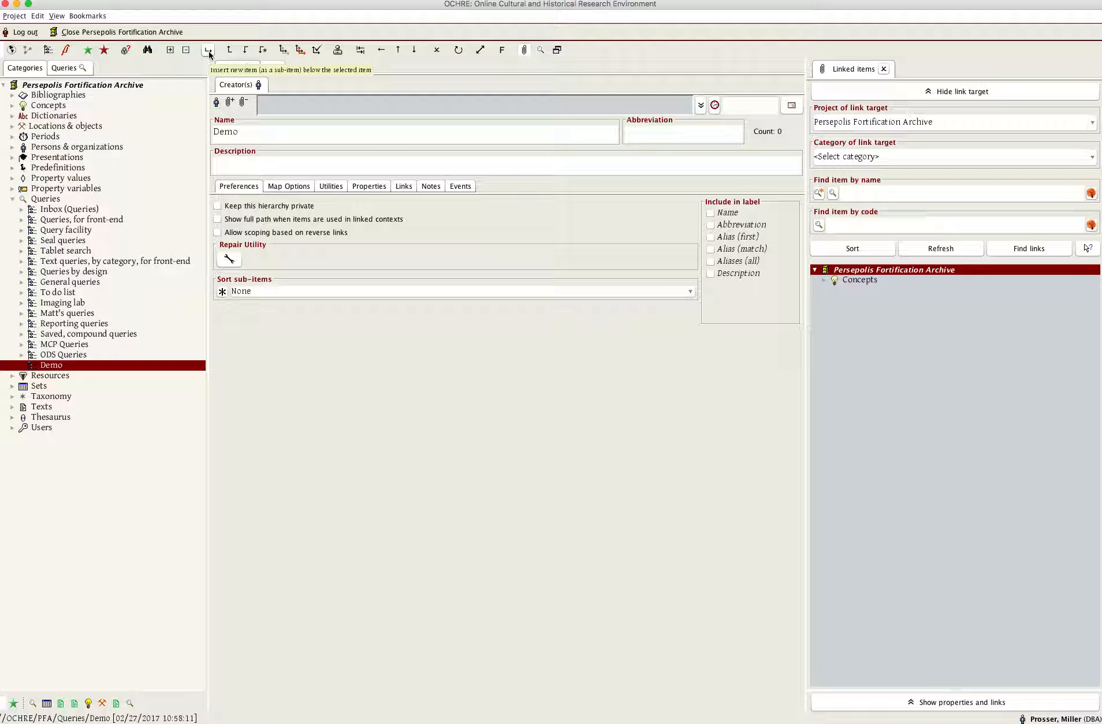
# Insert a new query under the Demo queries hierarchy and name it "Demo query".
pyautogui.click(209, 51)
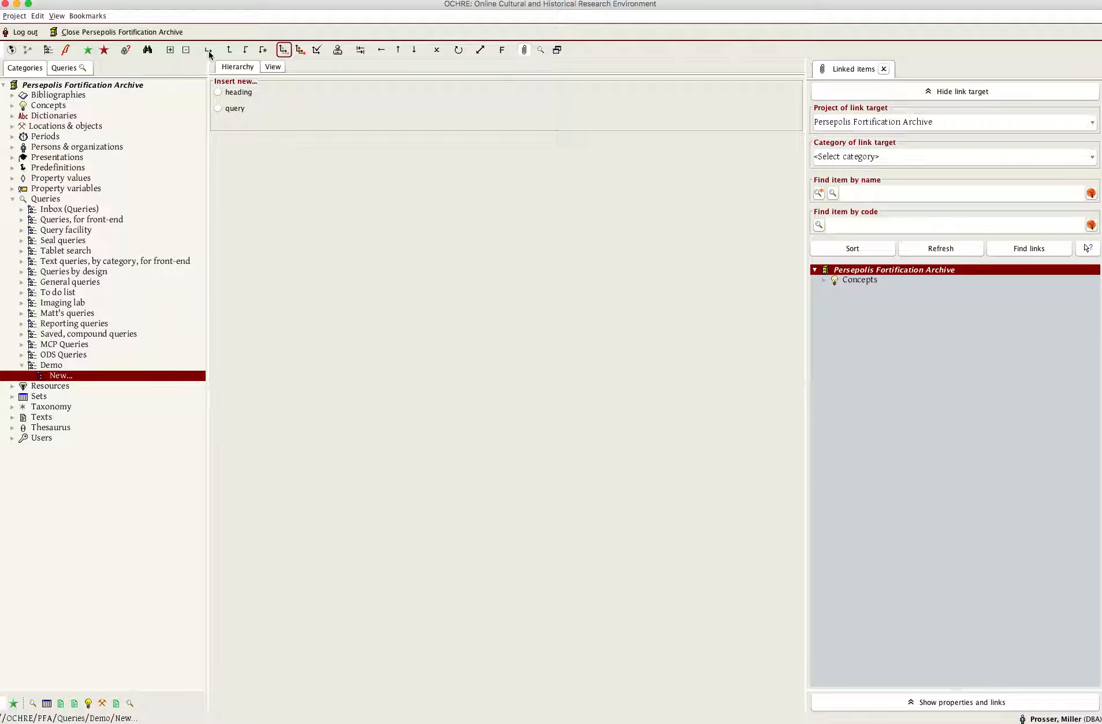
pyautogui.click(219, 109)
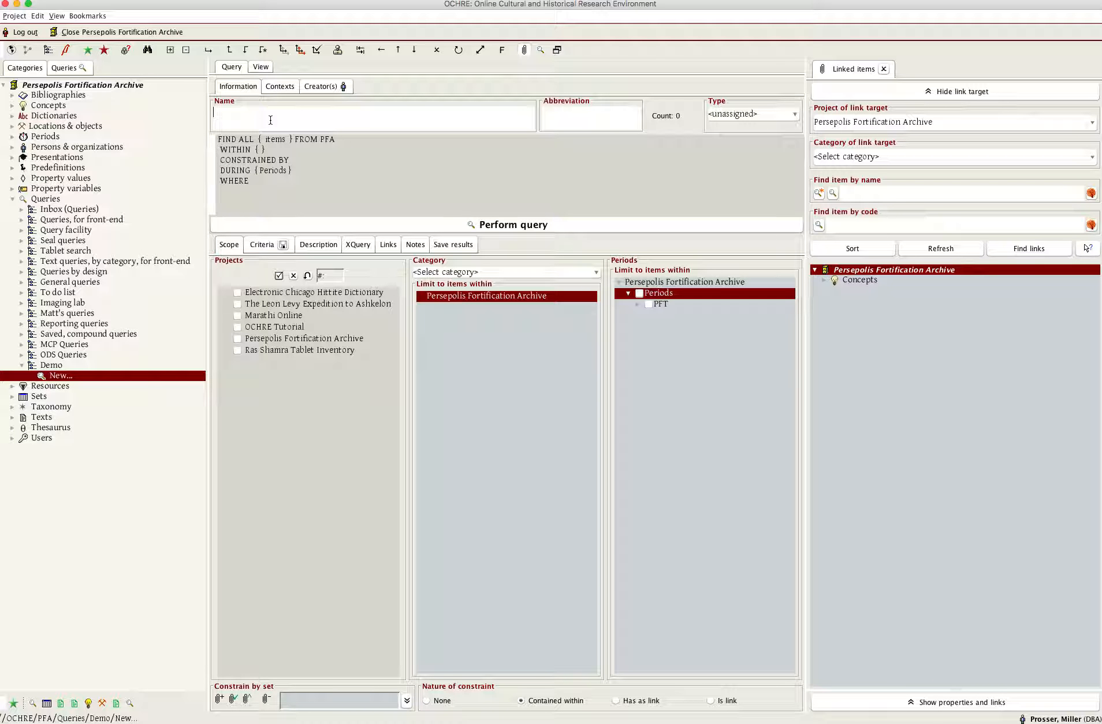
pyautogui.write('Demo query')
# Limit the query scope to the Persepolis Fortification Archive project and the Texts category.
pyautogui.click(237, 339)
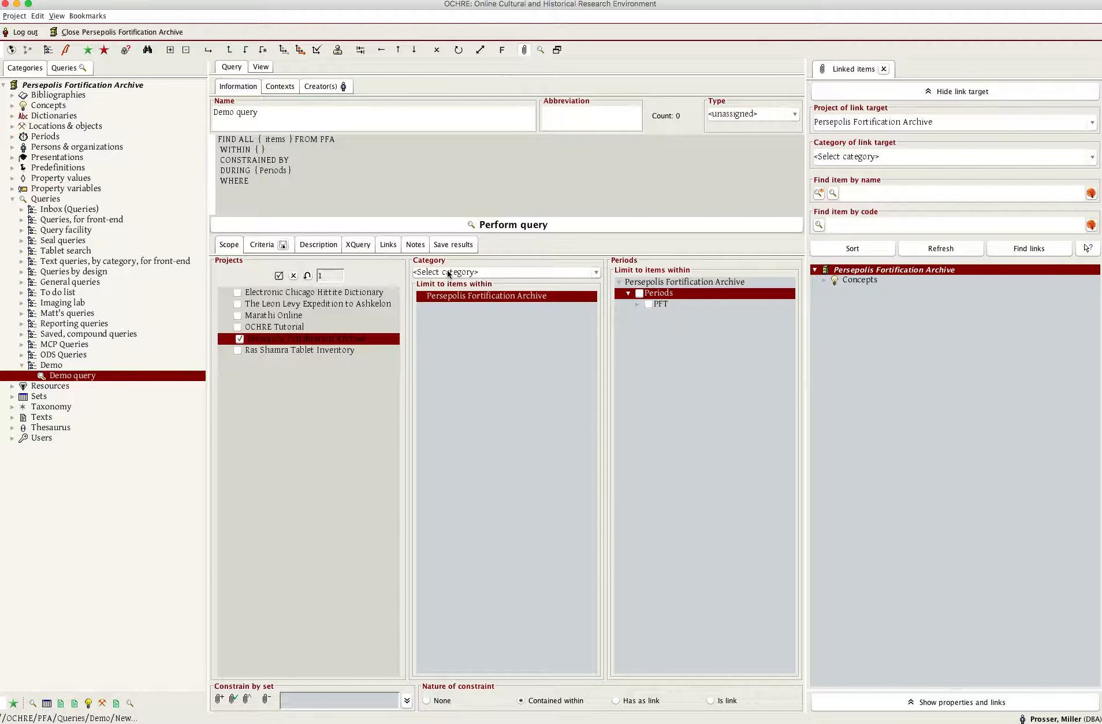
pyautogui.click(448, 273)
pyautogui.scroll(-3, 467, 315)
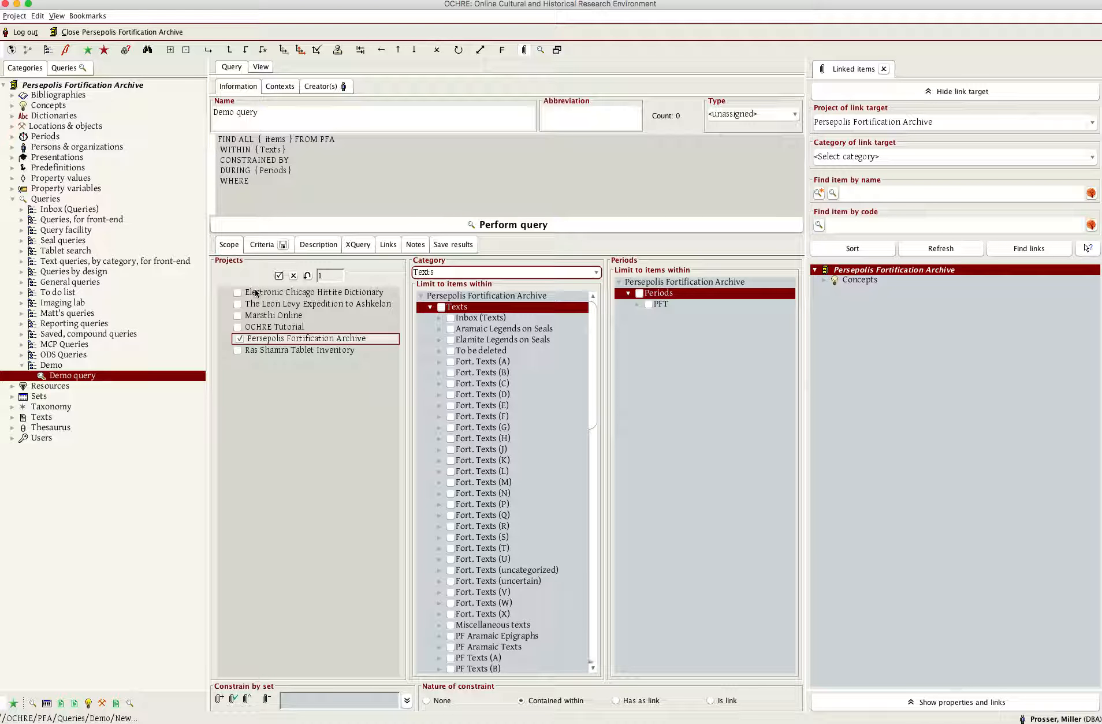
# Add a property criterion to the query with the variable Classification and the value Text.
pyautogui.click(262, 245)
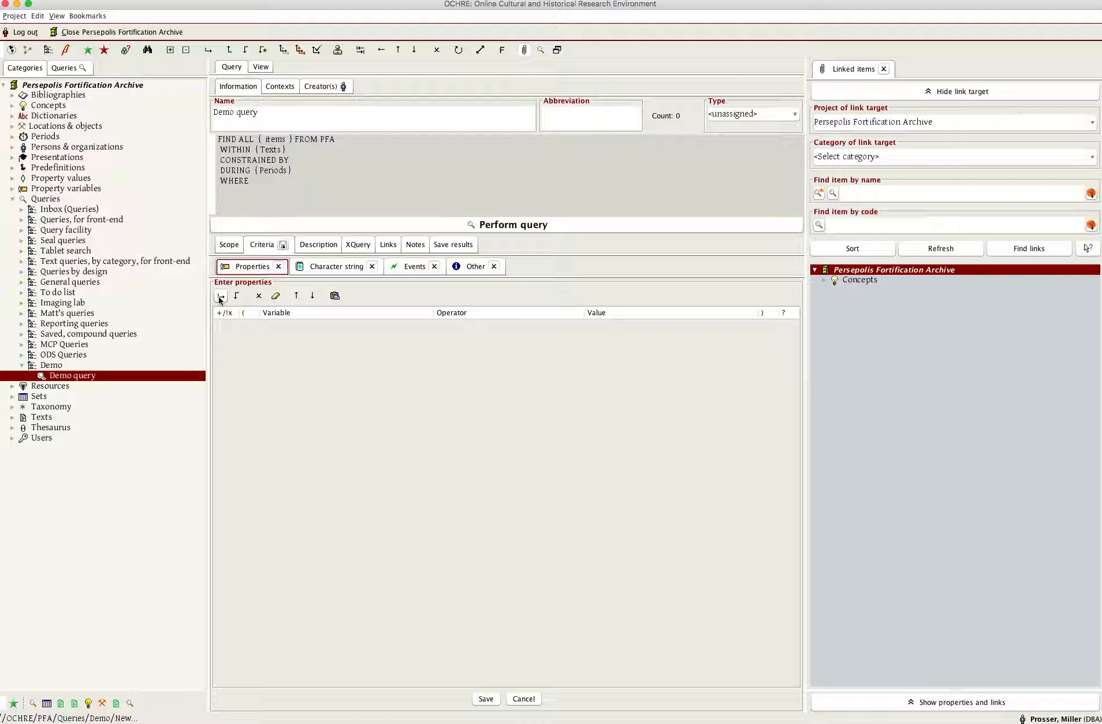
pyautogui.click(238, 296)
pyautogui.click(430, 326)
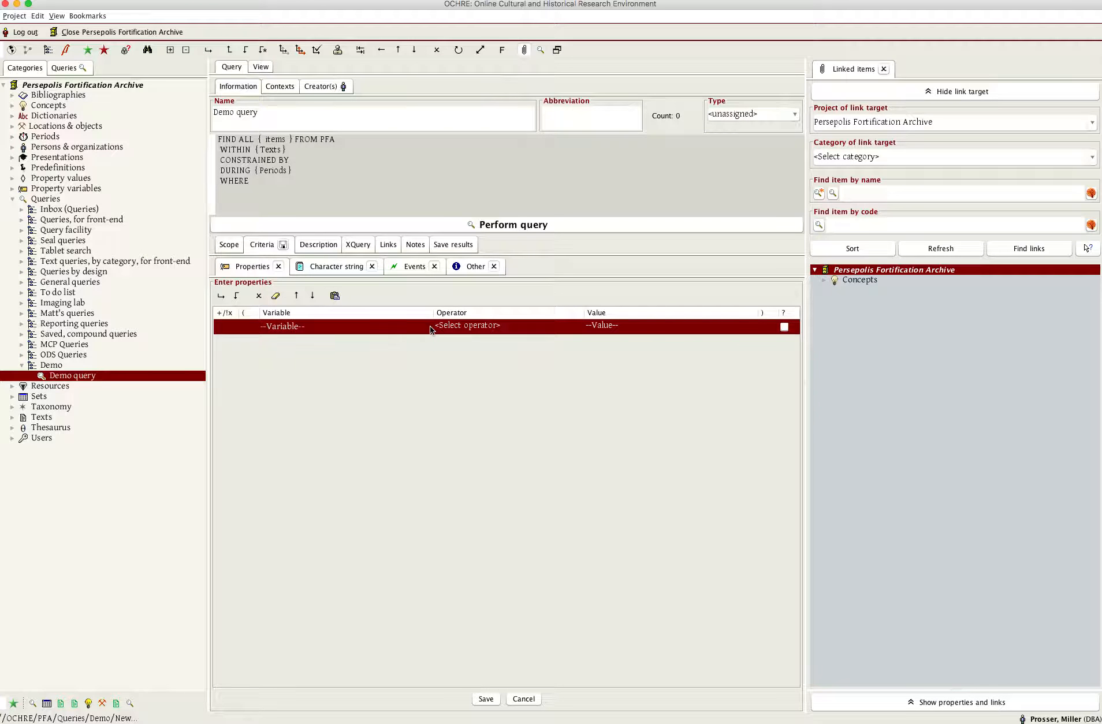
pyautogui.click(429, 325)
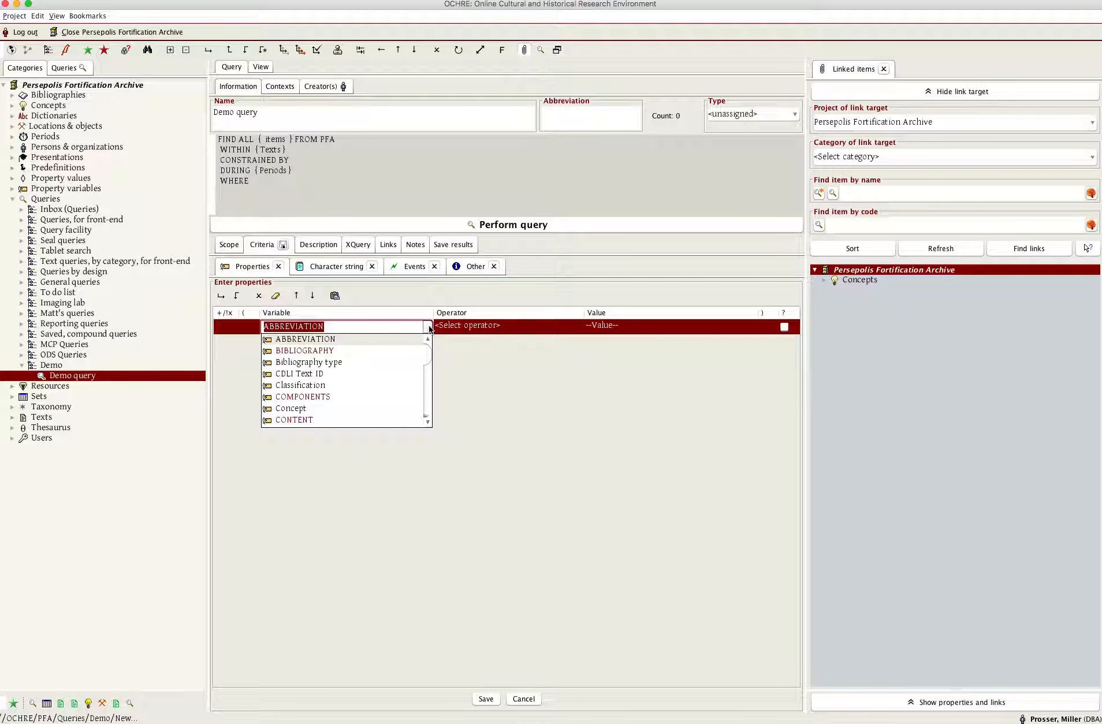
pyautogui.click(409, 382)
pyautogui.click(753, 328)
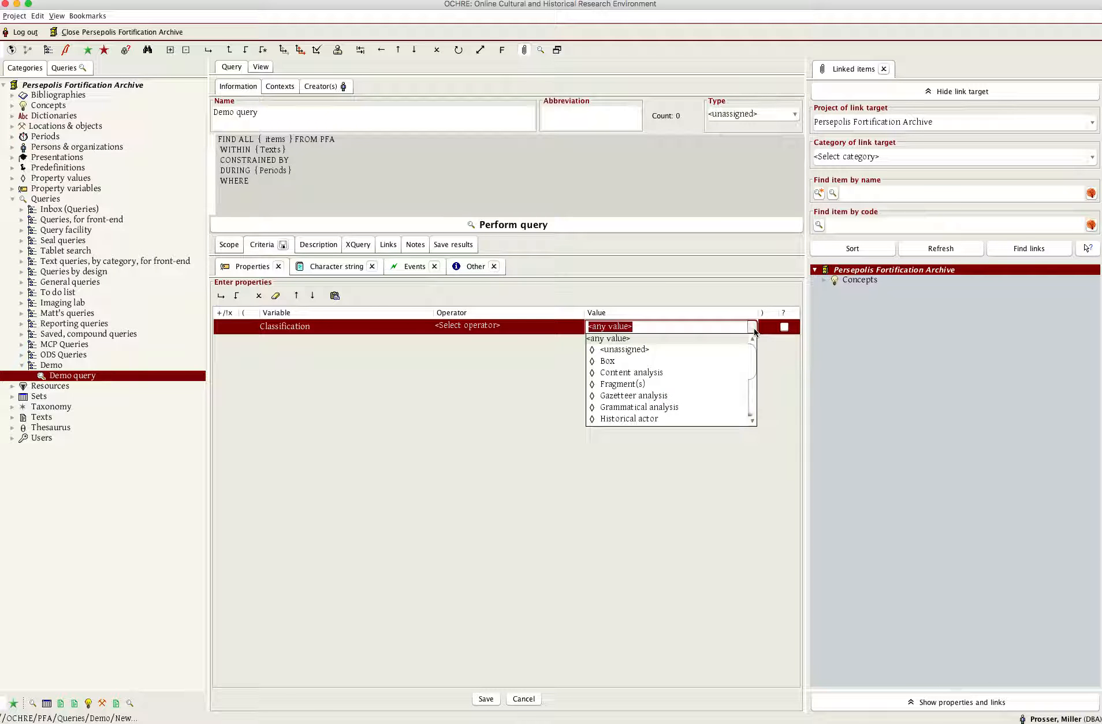
pyautogui.scroll(-3, 708, 386)
pyautogui.click(670, 418)
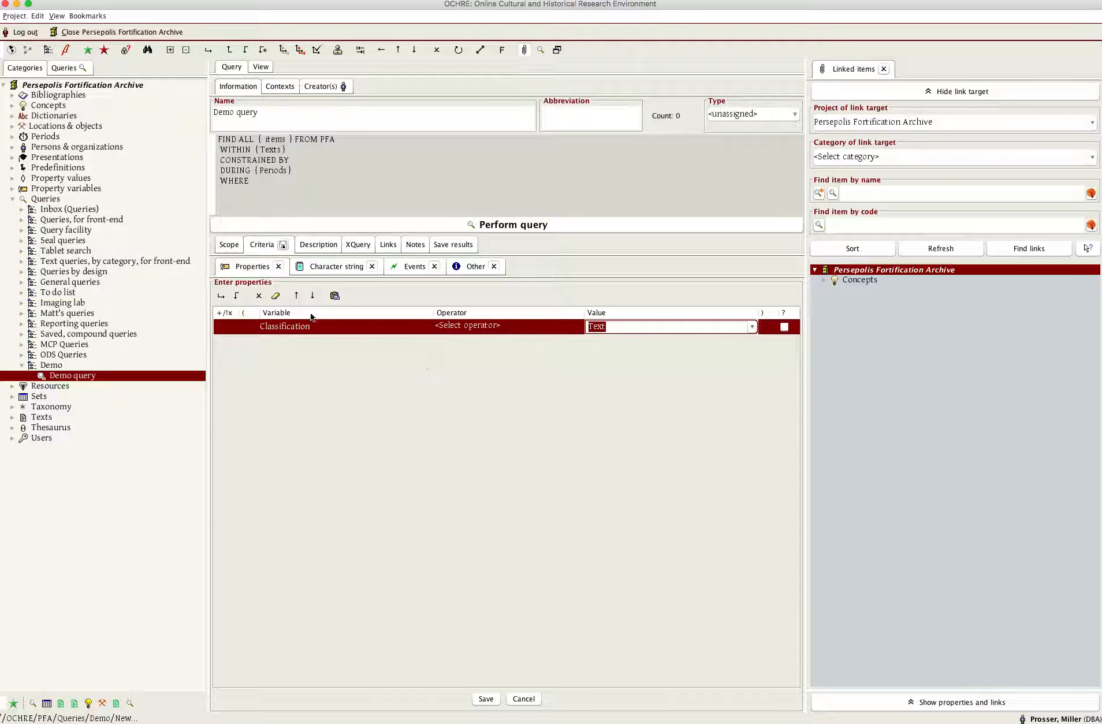
# Add a Category criterion with the value L beneath the Classification criterion and save the criteria.
pyautogui.click(221, 295)
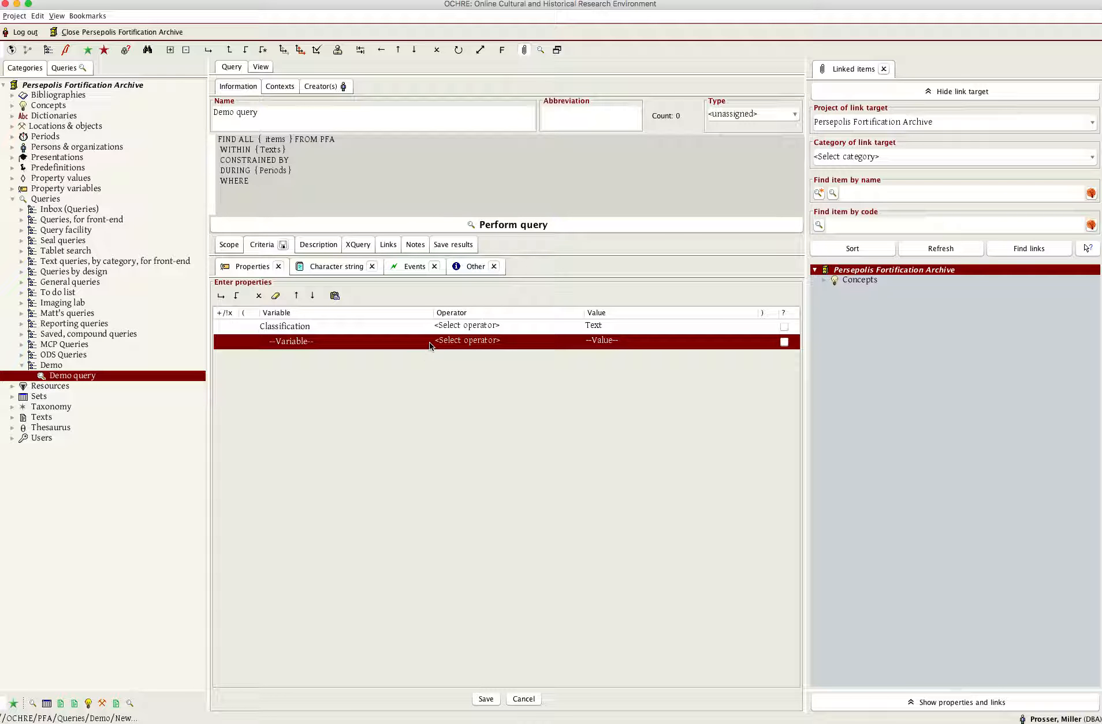
pyautogui.click(429, 341)
pyautogui.click(411, 375)
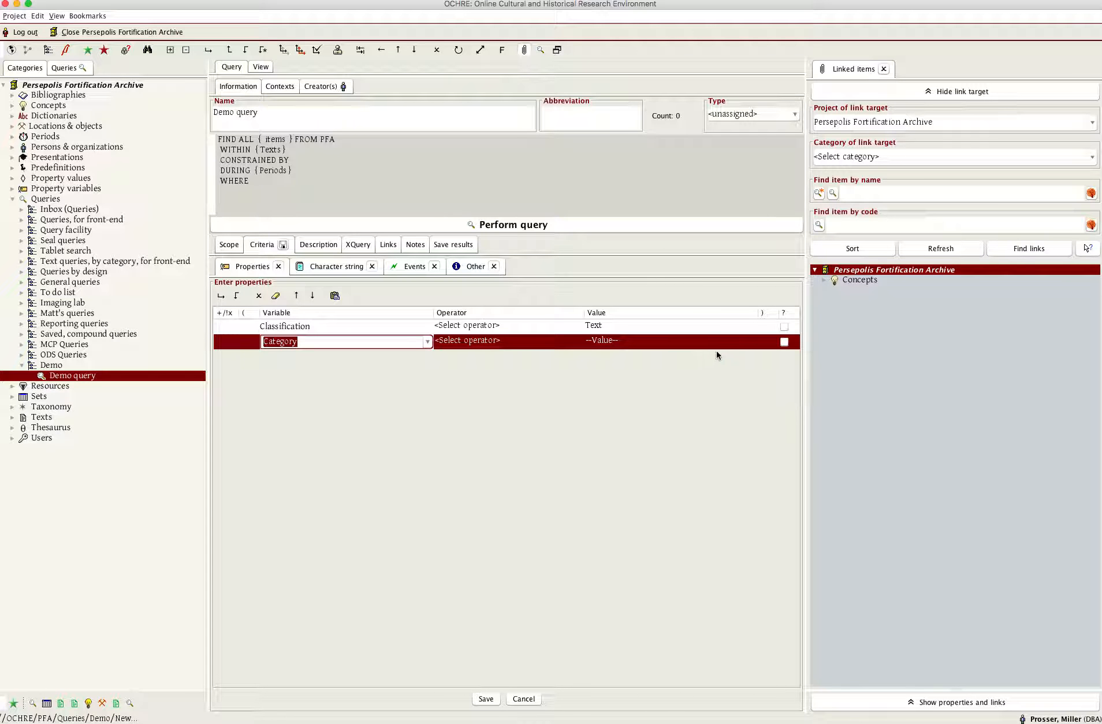
pyautogui.click(753, 345)
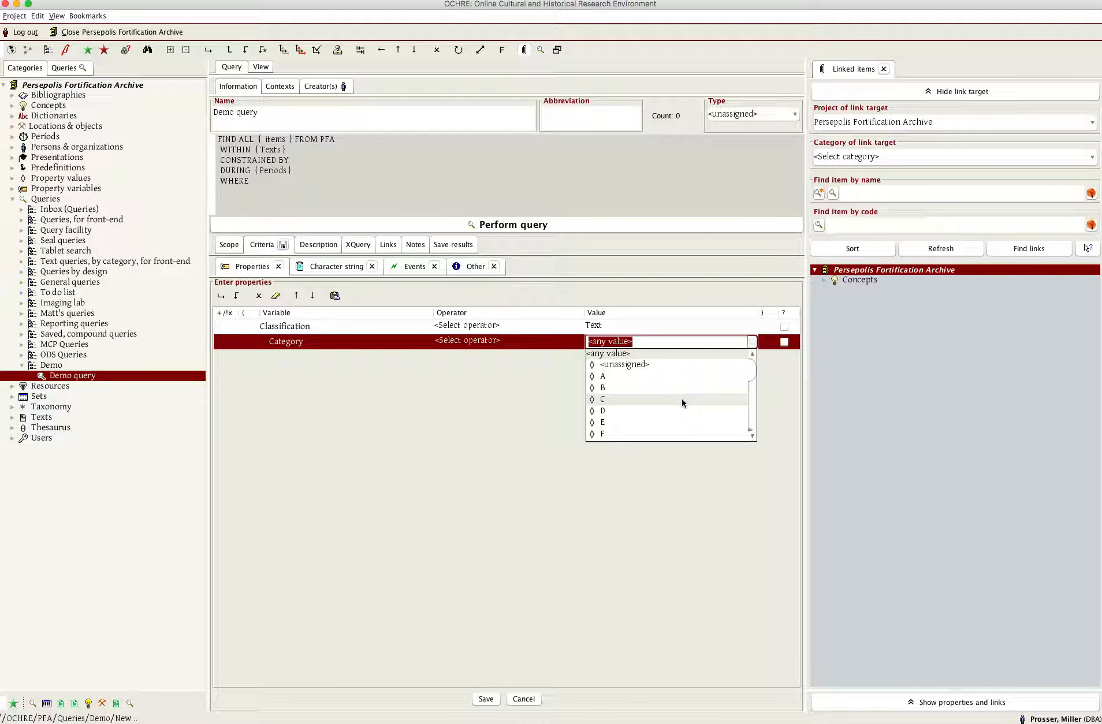
pyautogui.scroll(-4, 678, 407)
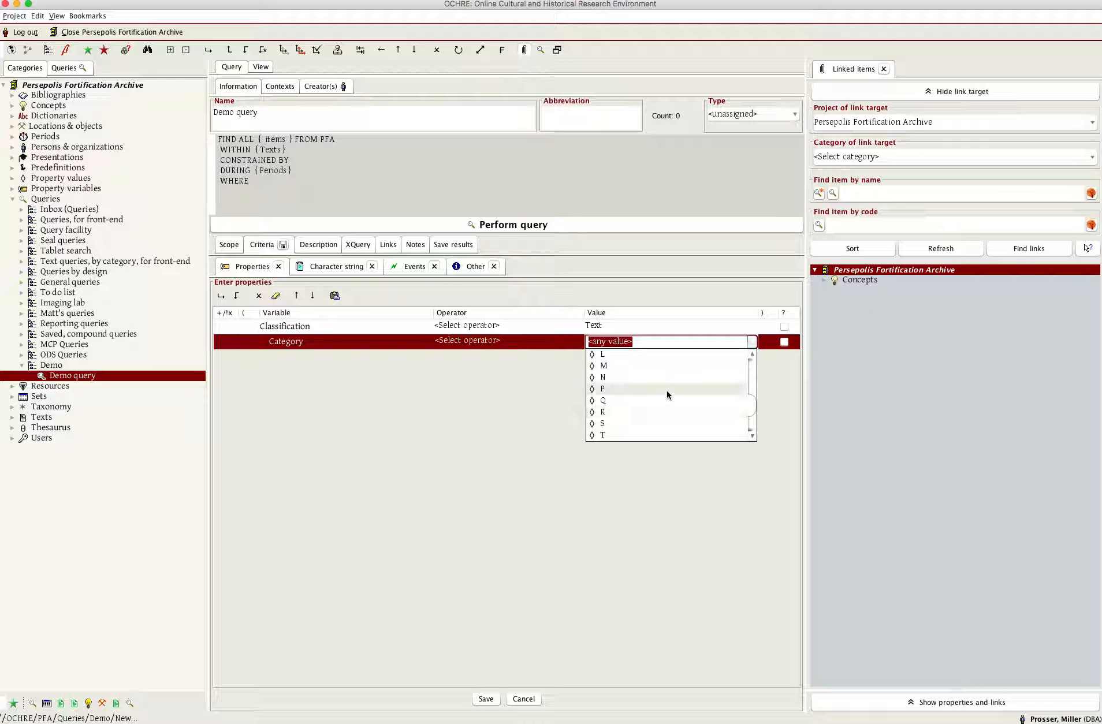
pyautogui.click(634, 354)
pyautogui.click(486, 699)
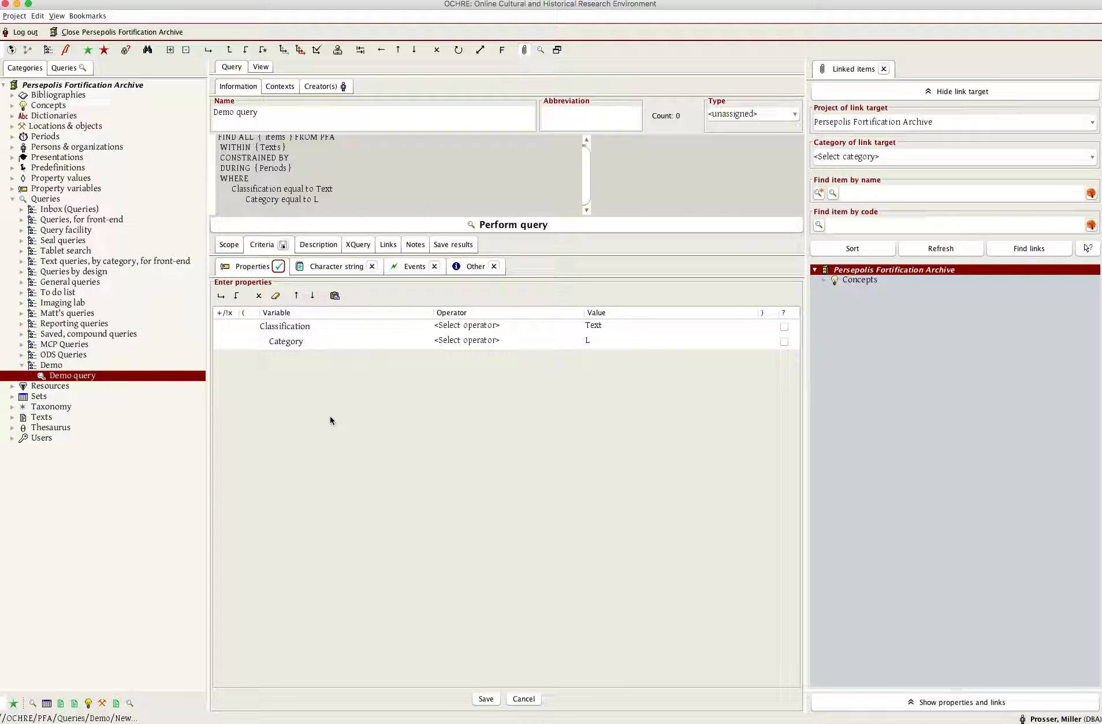
# Perform the Demo query with its saved property criteria.
pyautogui.click(284, 246)
pyautogui.click(602, 393)
pyautogui.click(550, 226)
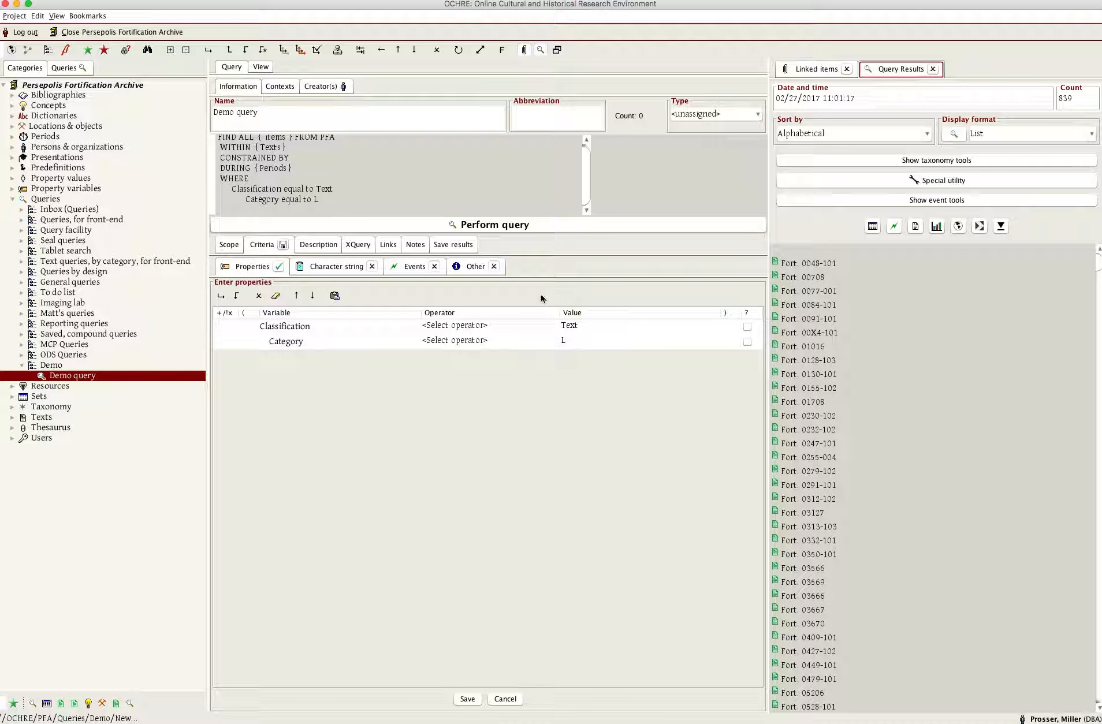
# Insert a new concept in the Demo hierarchy under Concepts and name it "Search for words".
pyautogui.click(14, 108)
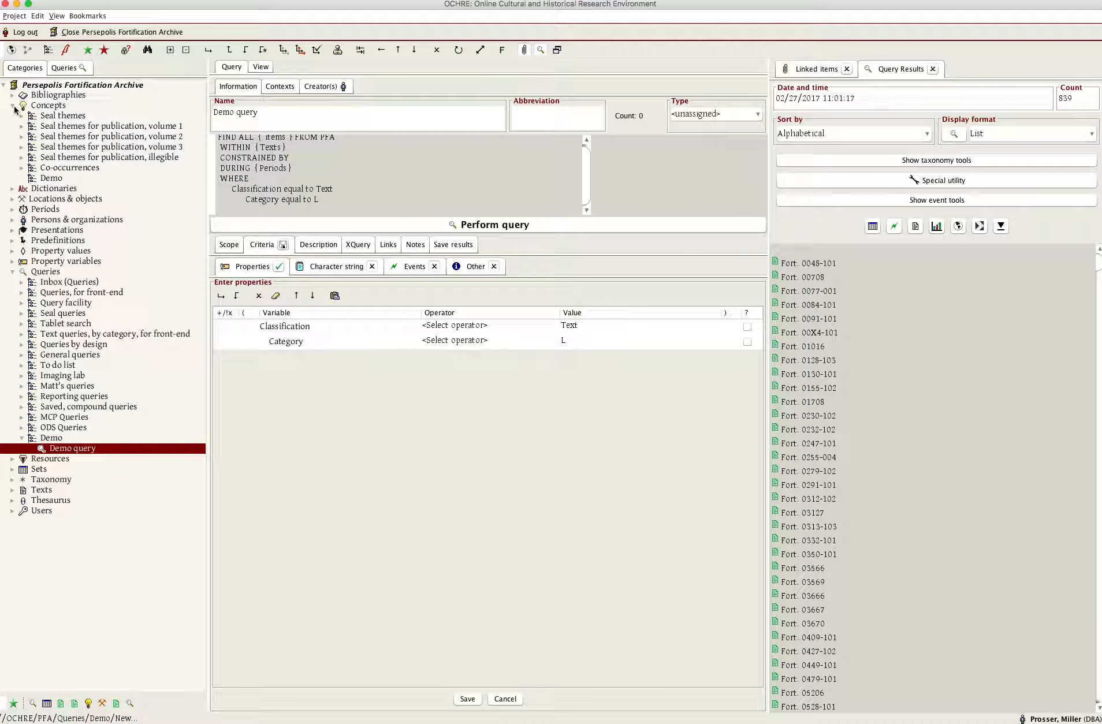
pyautogui.click(47, 181)
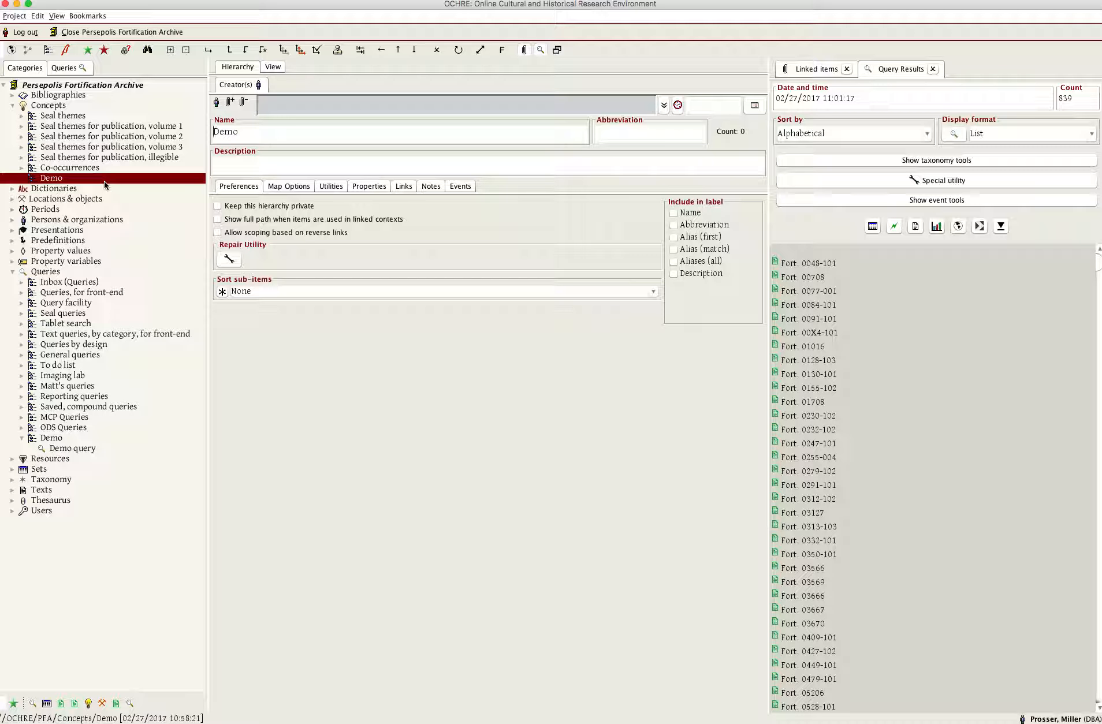
pyautogui.click(208, 51)
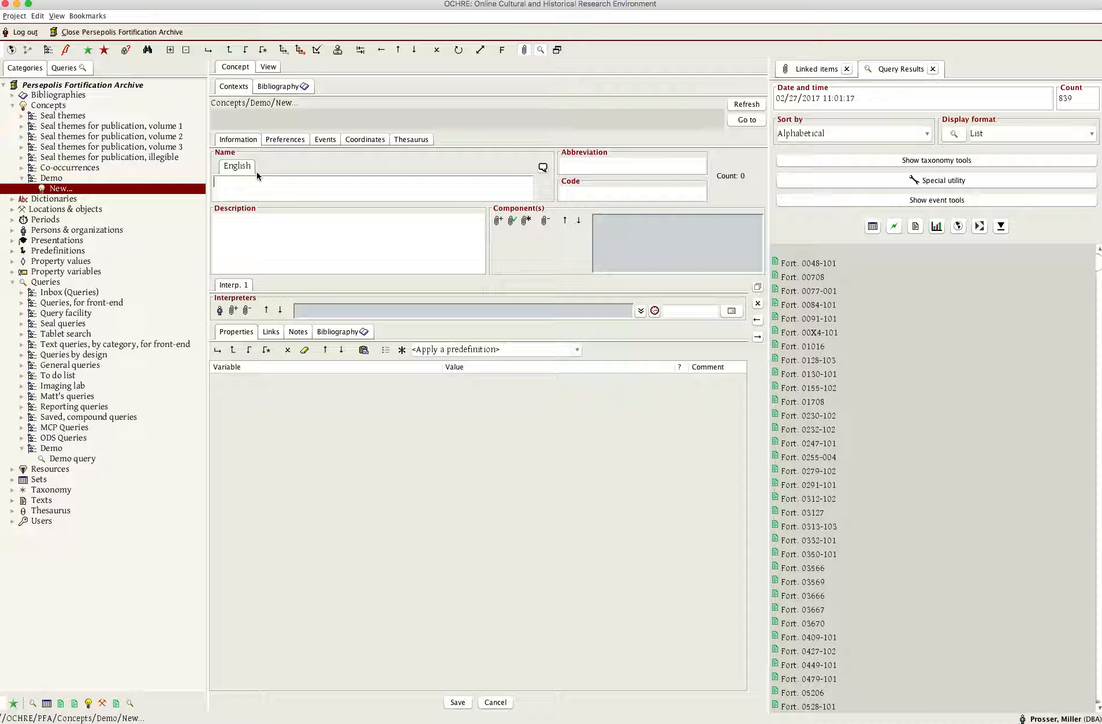
pyautogui.write('Search for words')
pyautogui.click(458, 49)
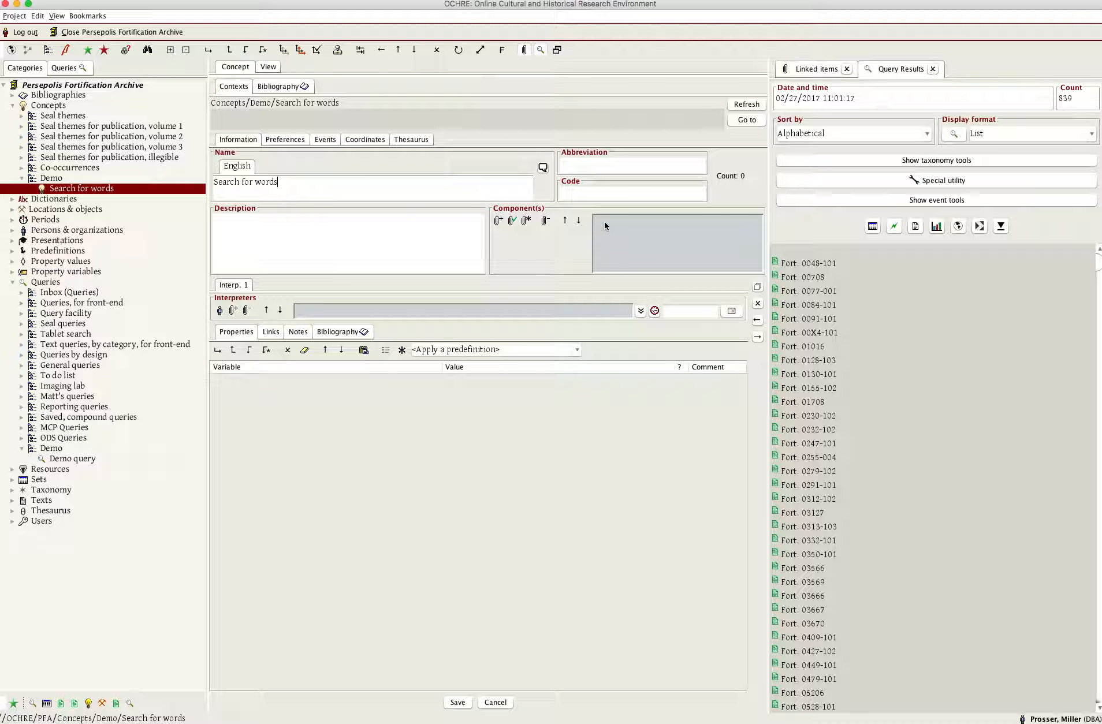
# Set the category of the link target to Dictionaries, find the item named "beer", and close its entry window.
pyautogui.click(811, 71)
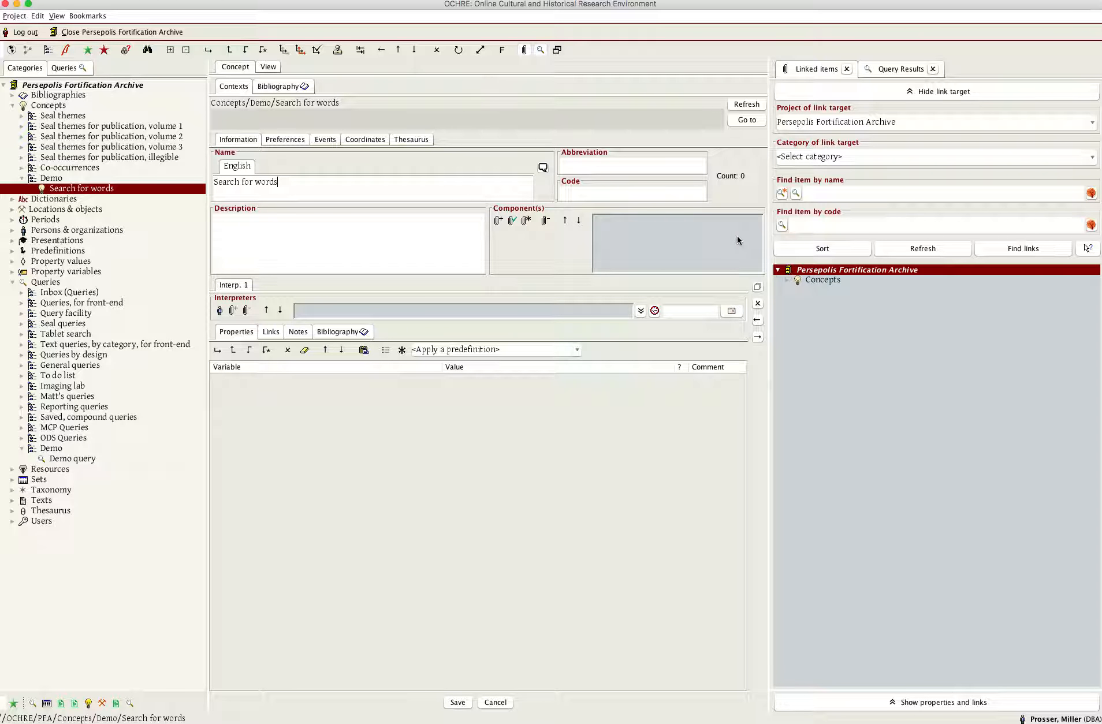
pyautogui.click(524, 49)
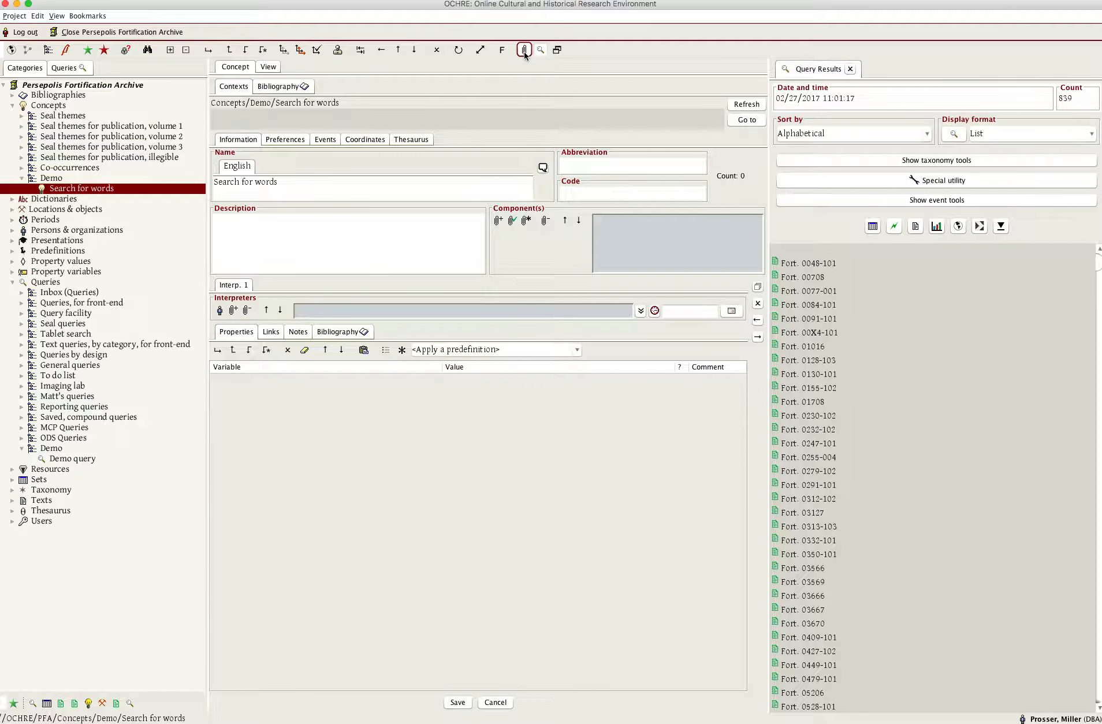
pyautogui.click(524, 50)
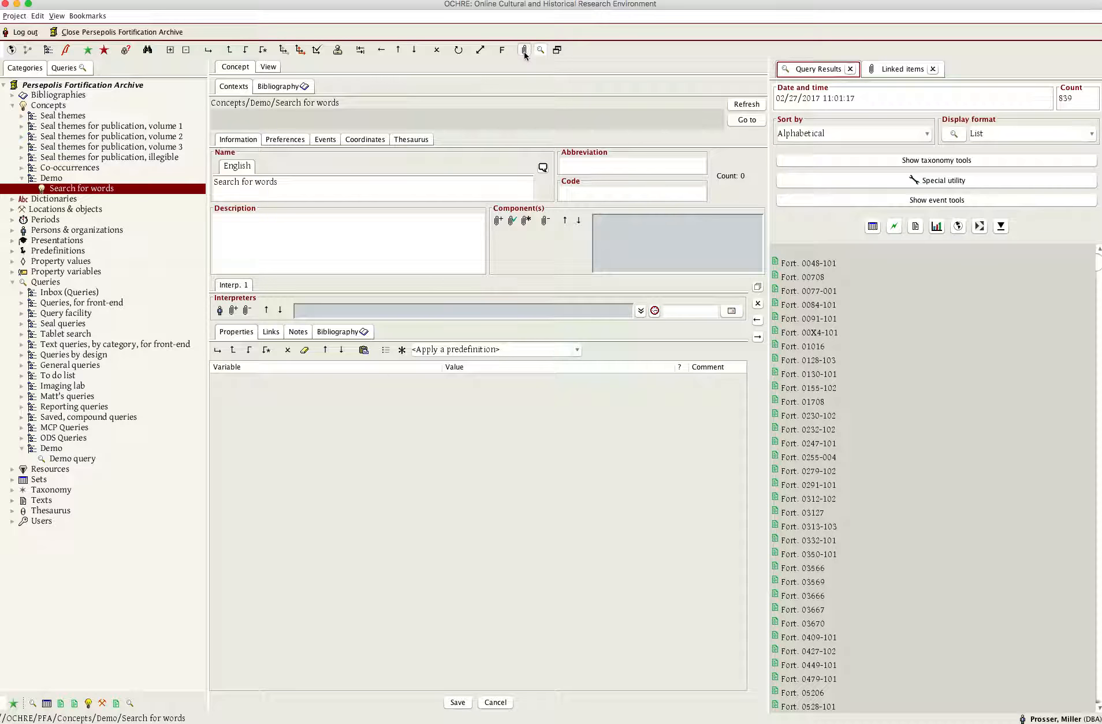
pyautogui.click(898, 69)
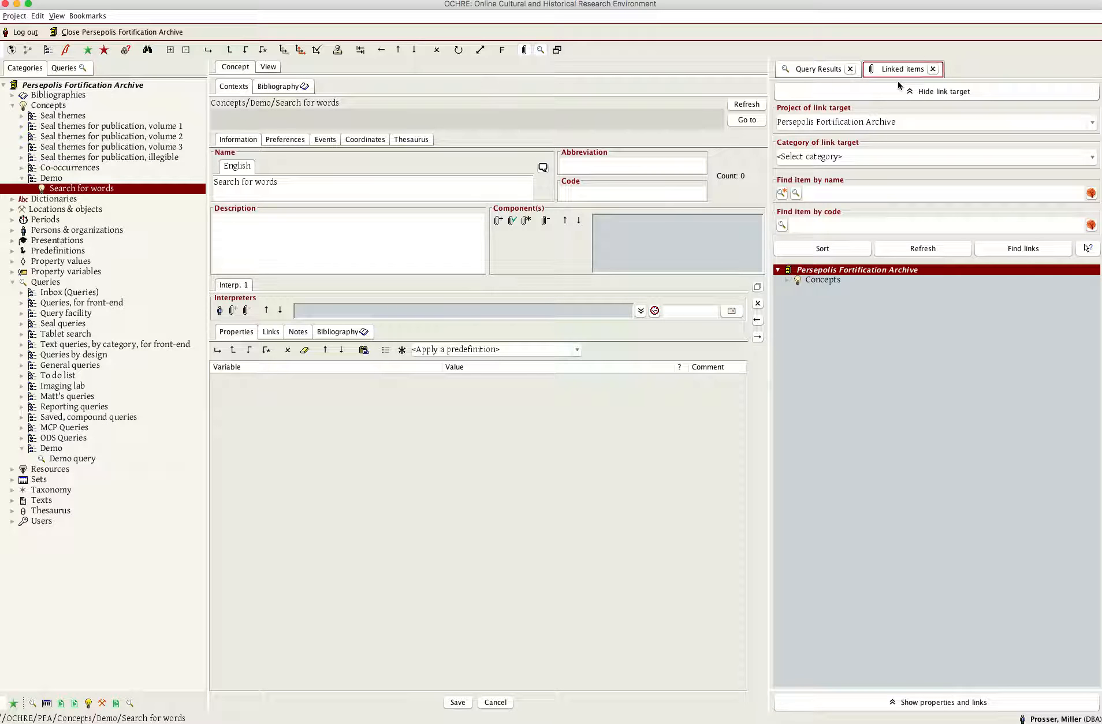
pyautogui.click(857, 157)
pyautogui.click(811, 202)
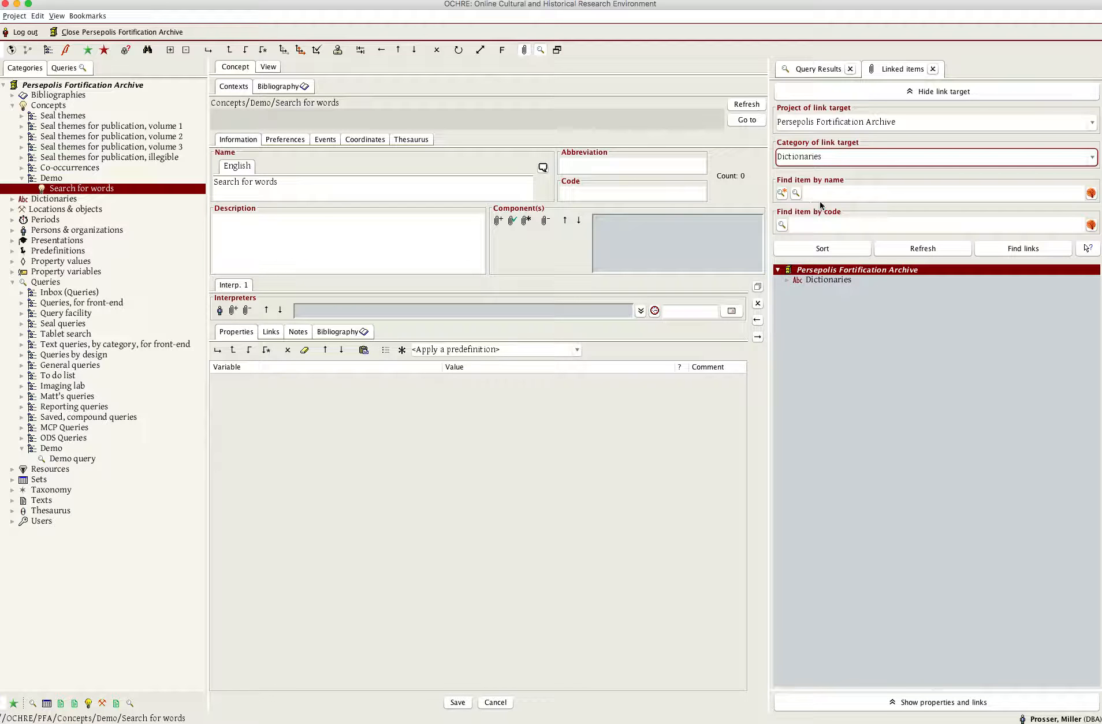
pyautogui.click(825, 194)
pyautogui.write('beer')
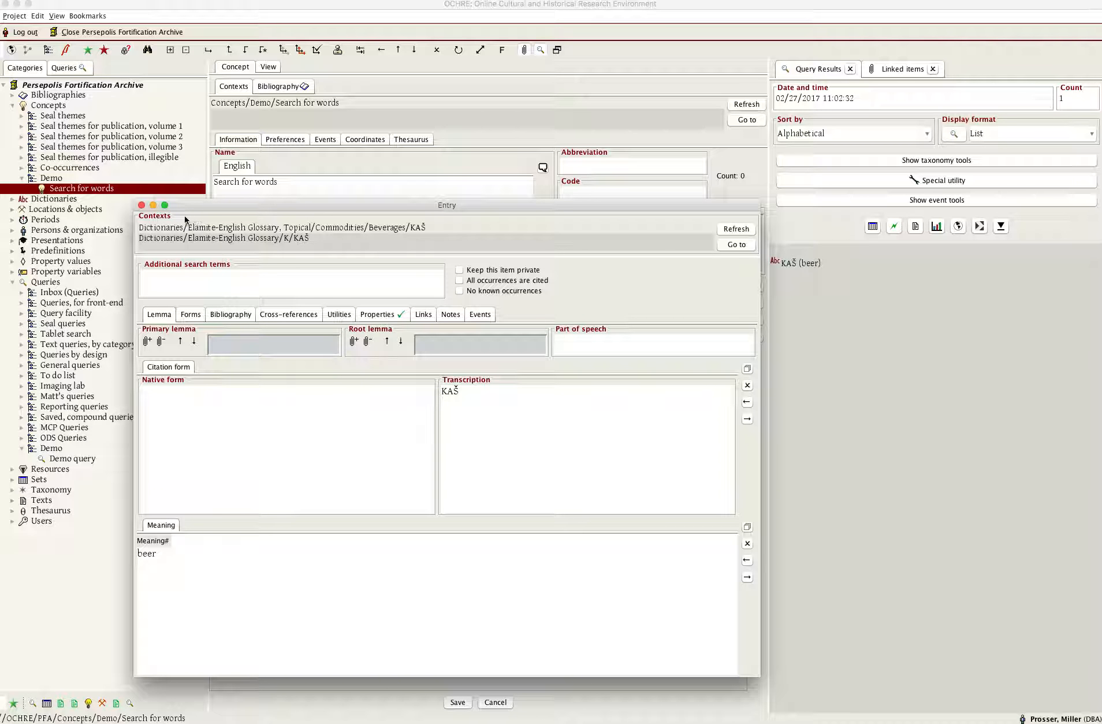
pyautogui.click(142, 206)
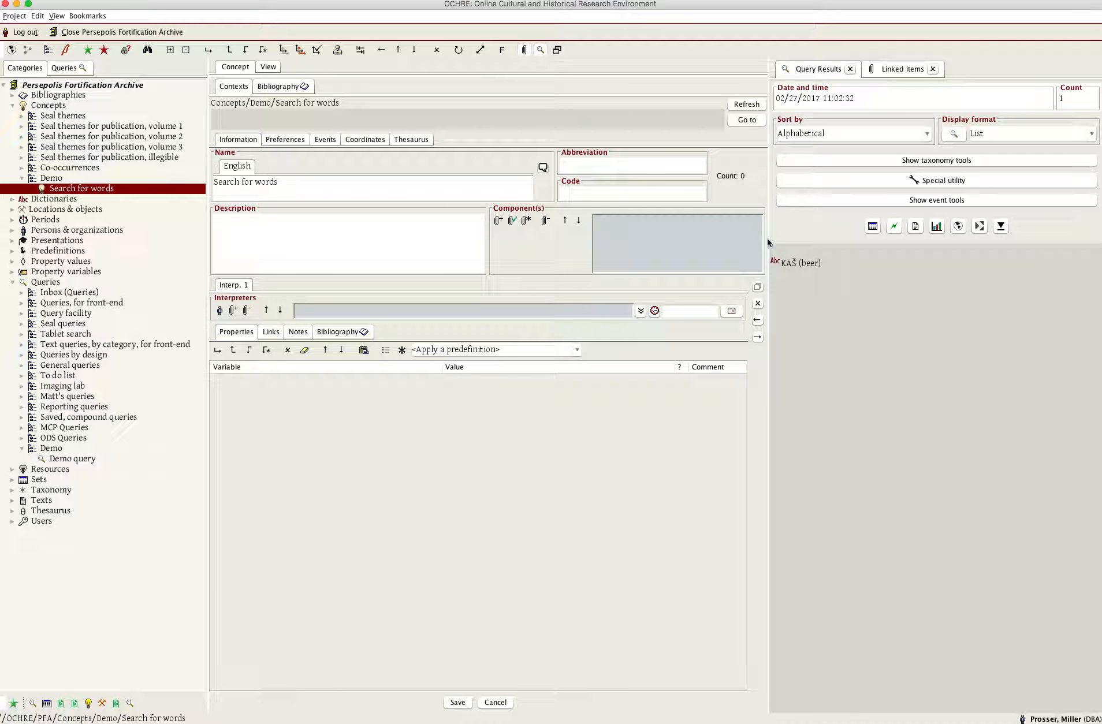
# Show the beer search result as a checklist and add the checked entry KAŠ to the concept's components.
pyautogui.click(791, 263)
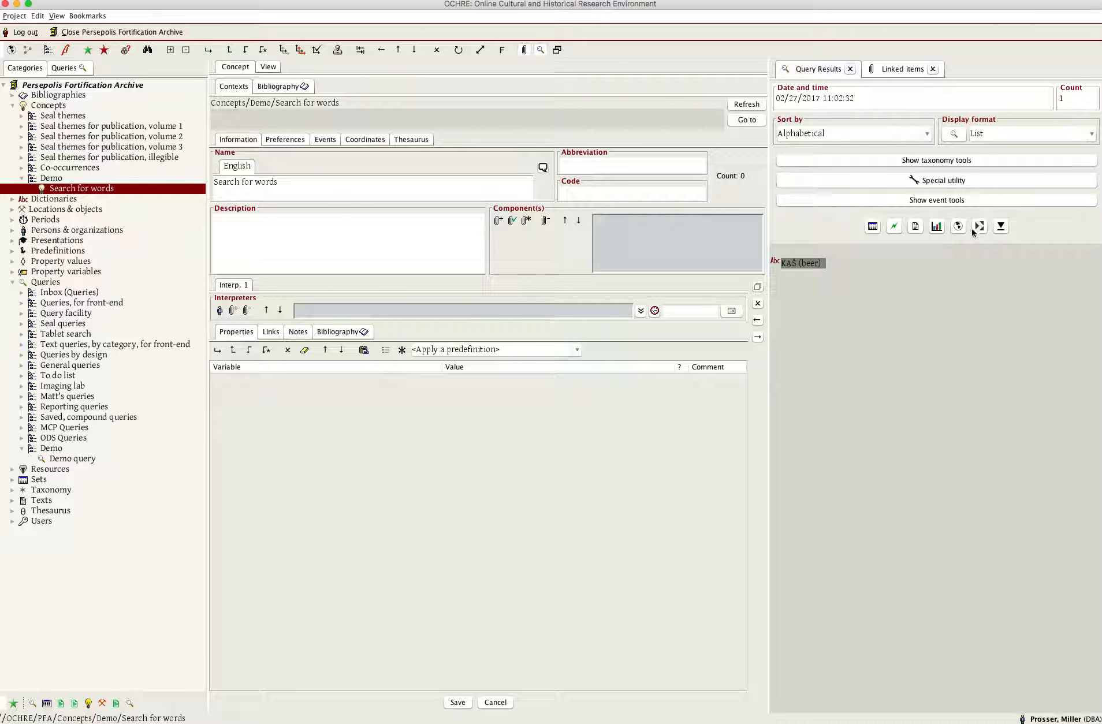
pyautogui.click(1090, 136)
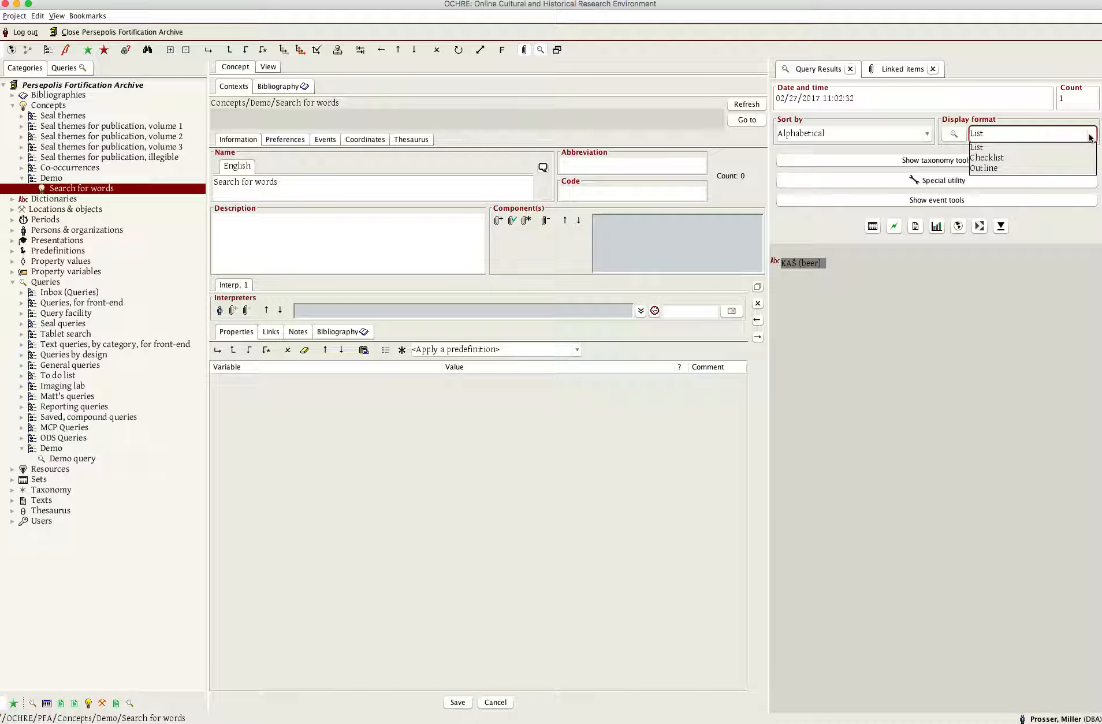
pyautogui.click(1002, 157)
pyautogui.click(784, 280)
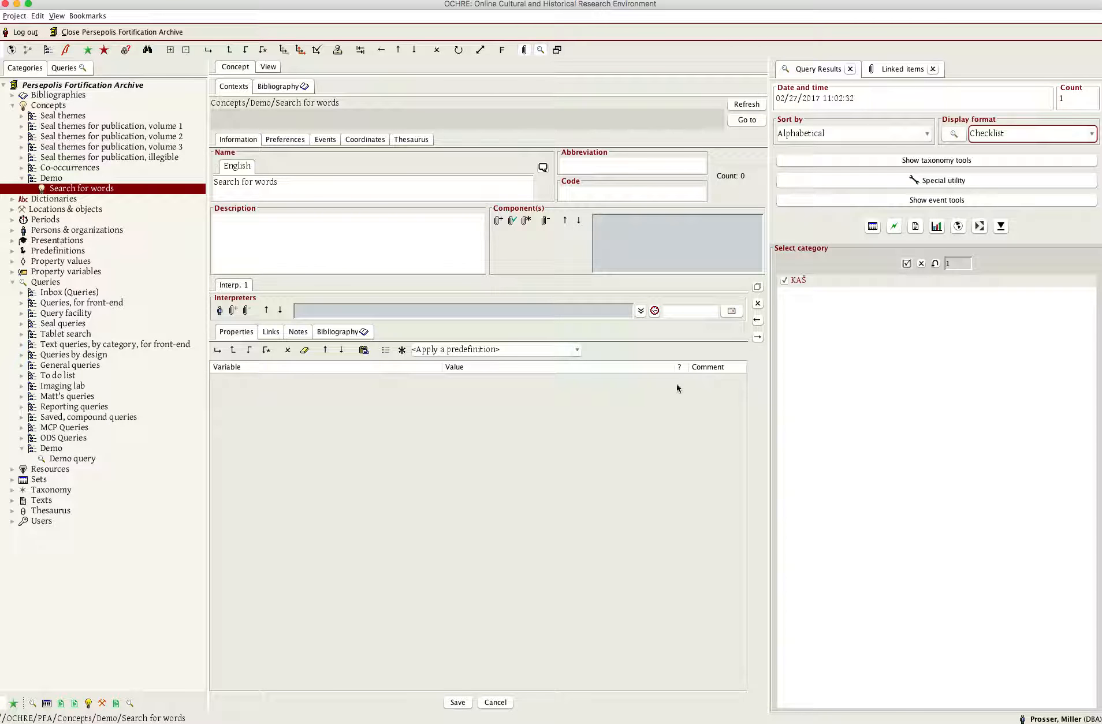
pyautogui.click(513, 225)
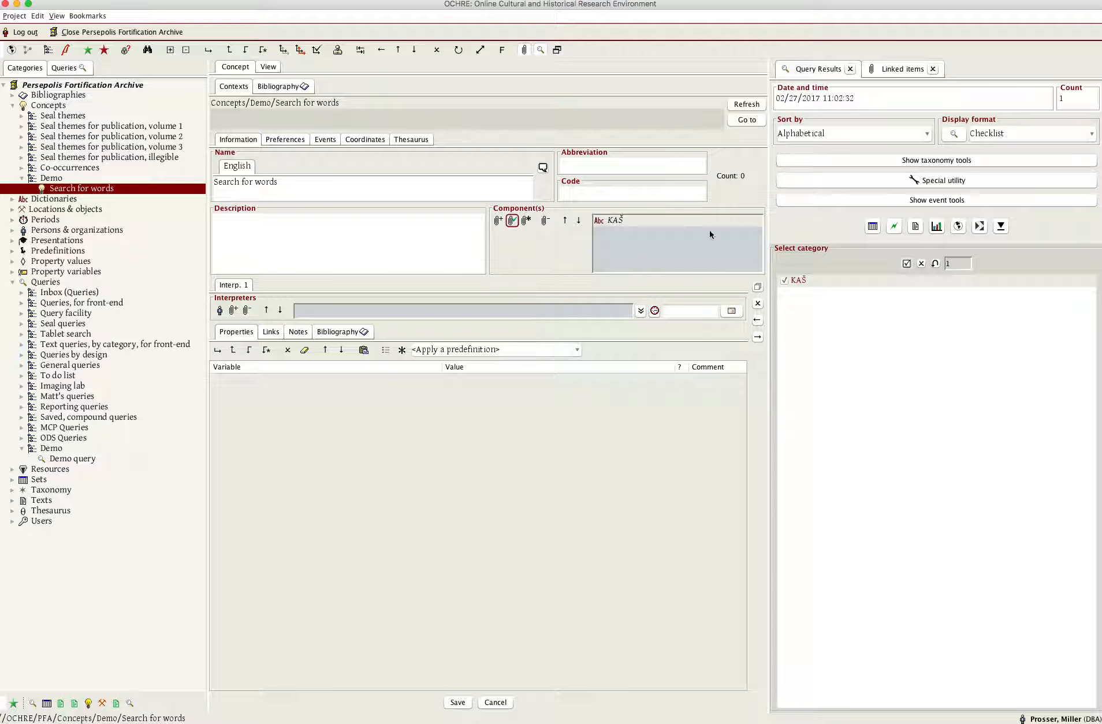
# Find the dictionary item named "kurmin" among the link targets and close its entry window.
pyautogui.click(885, 70)
pyautogui.click(774, 191)
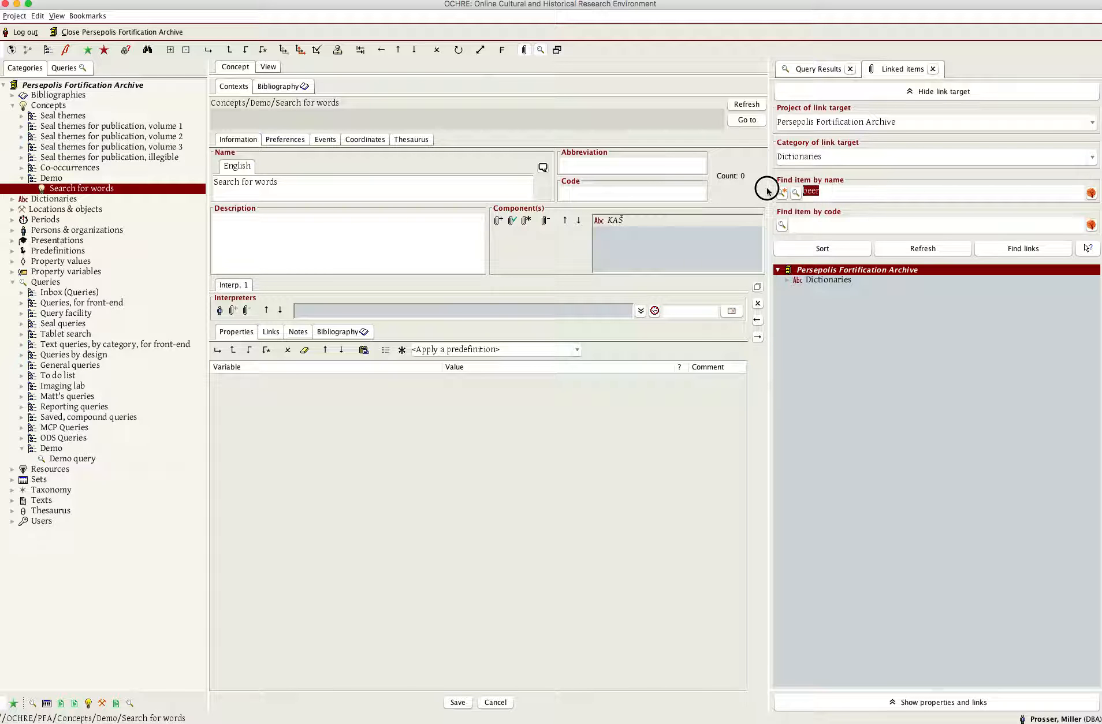
pyautogui.write('kurmin')
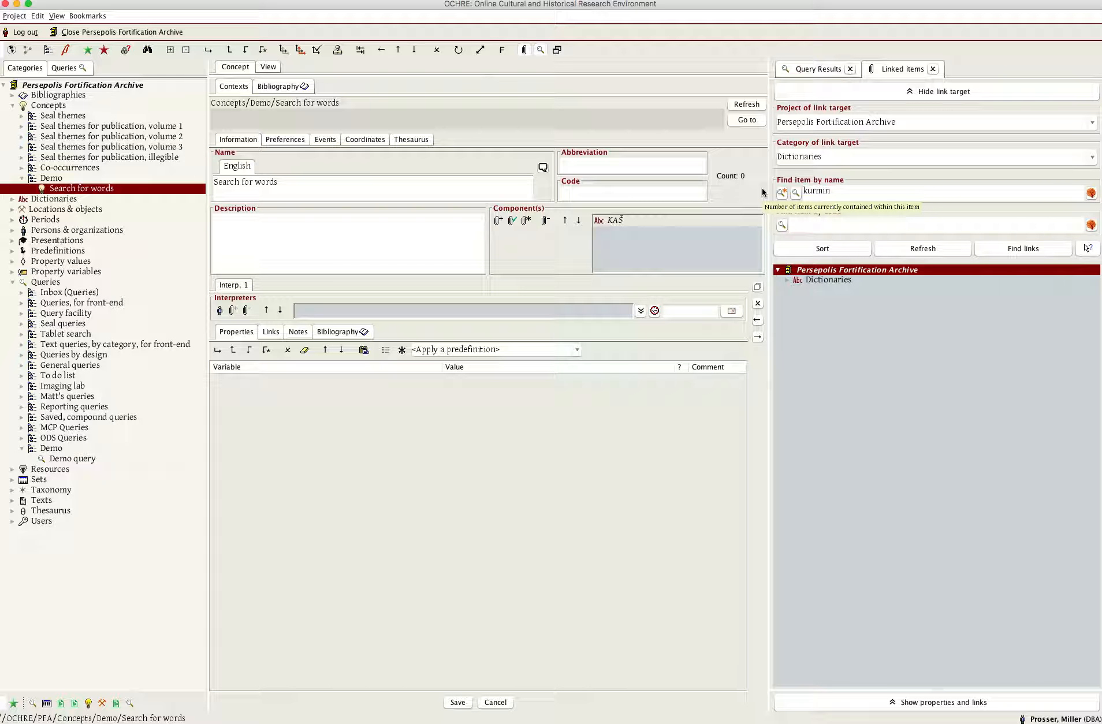
pyautogui.click(781, 192)
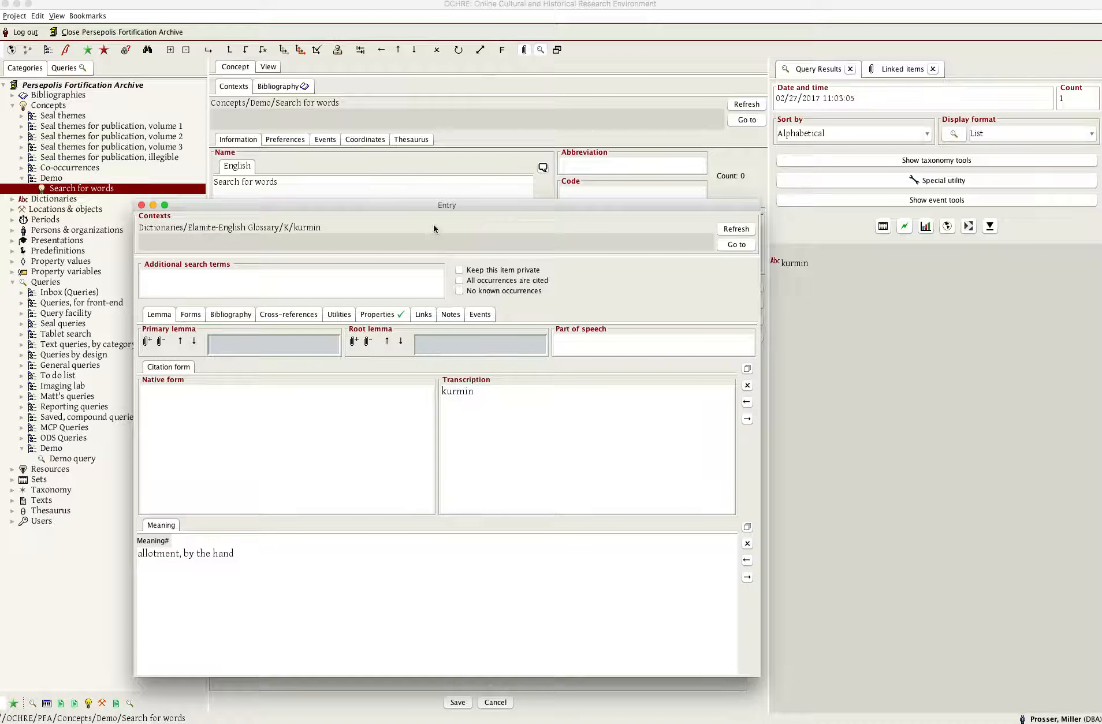
pyautogui.click(141, 205)
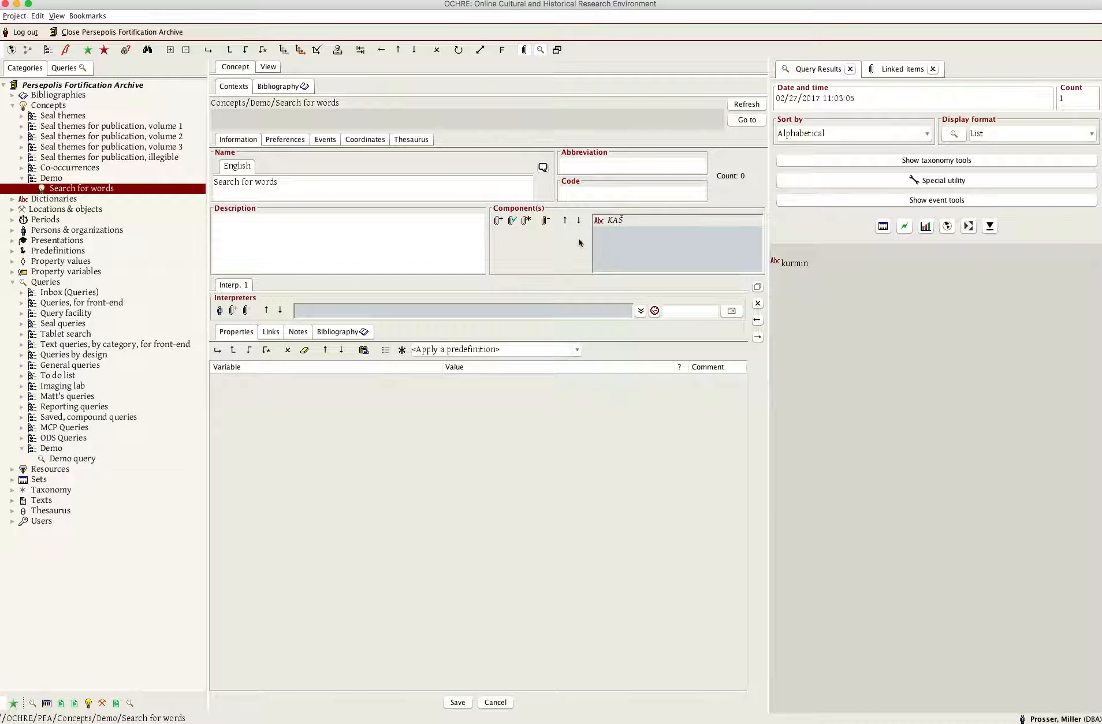
# Show the kurmin search result as a checklist and add the checked entry kurmin to the concept's components.
pyautogui.click(1005, 134)
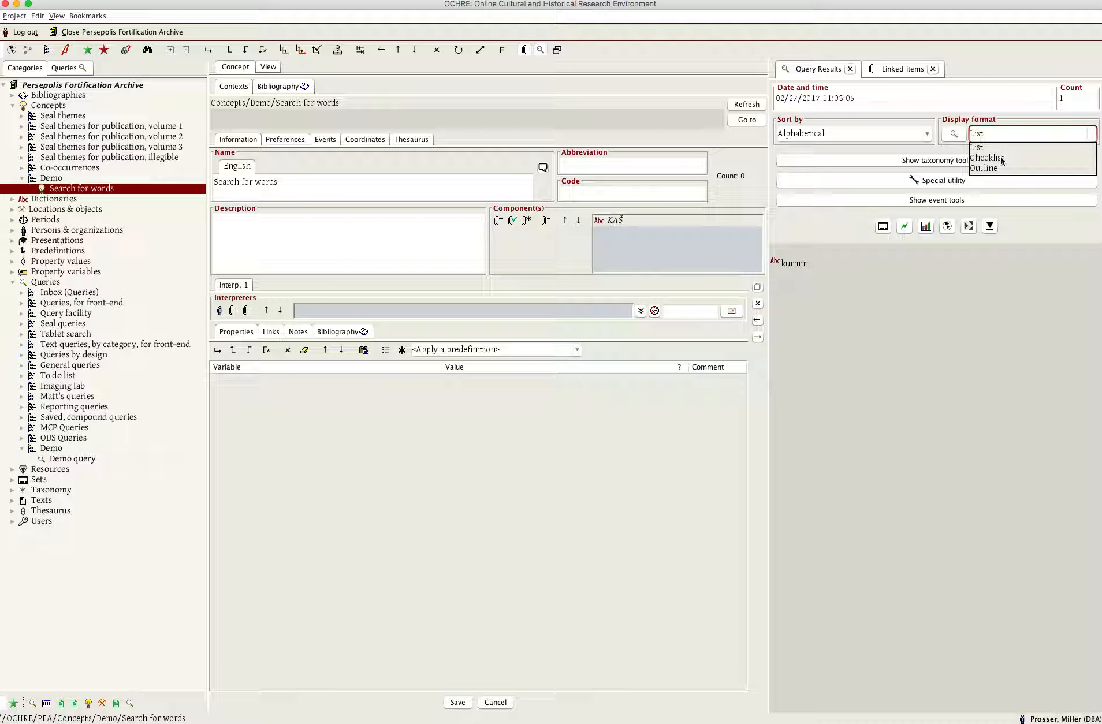
pyautogui.click(1002, 158)
pyautogui.click(785, 280)
pyautogui.click(512, 220)
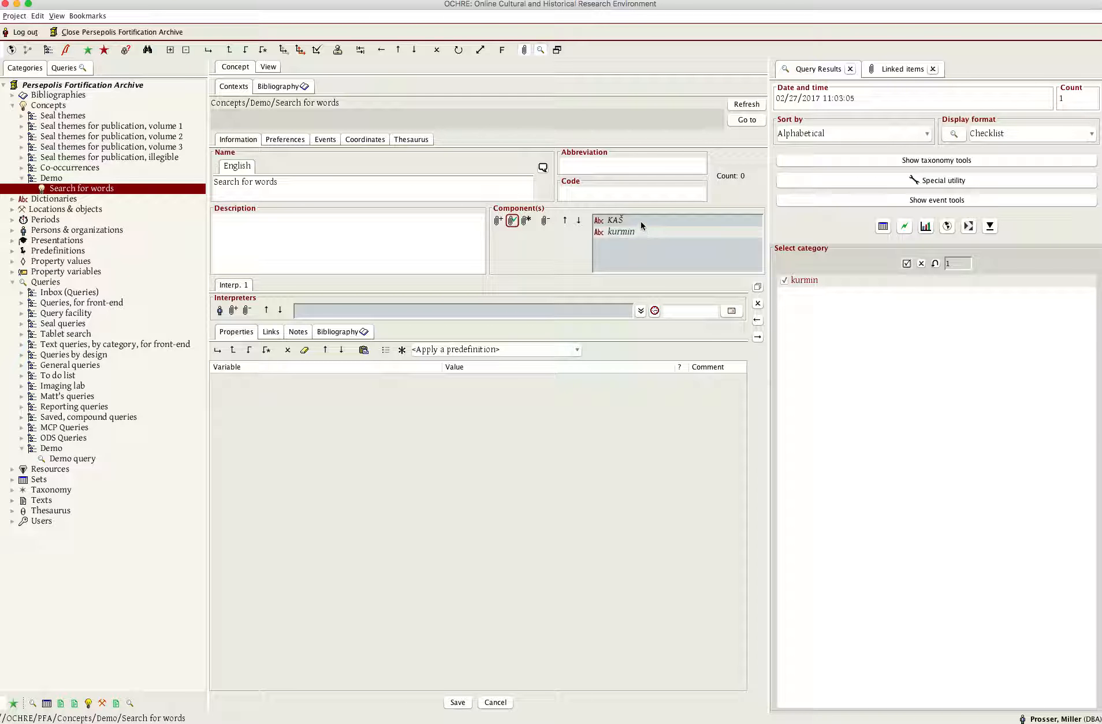
pyautogui.click(610, 220)
pyautogui.click(616, 231)
# Make the Search for words concept the link target and open the Demo query's criteria.
pyautogui.click(886, 71)
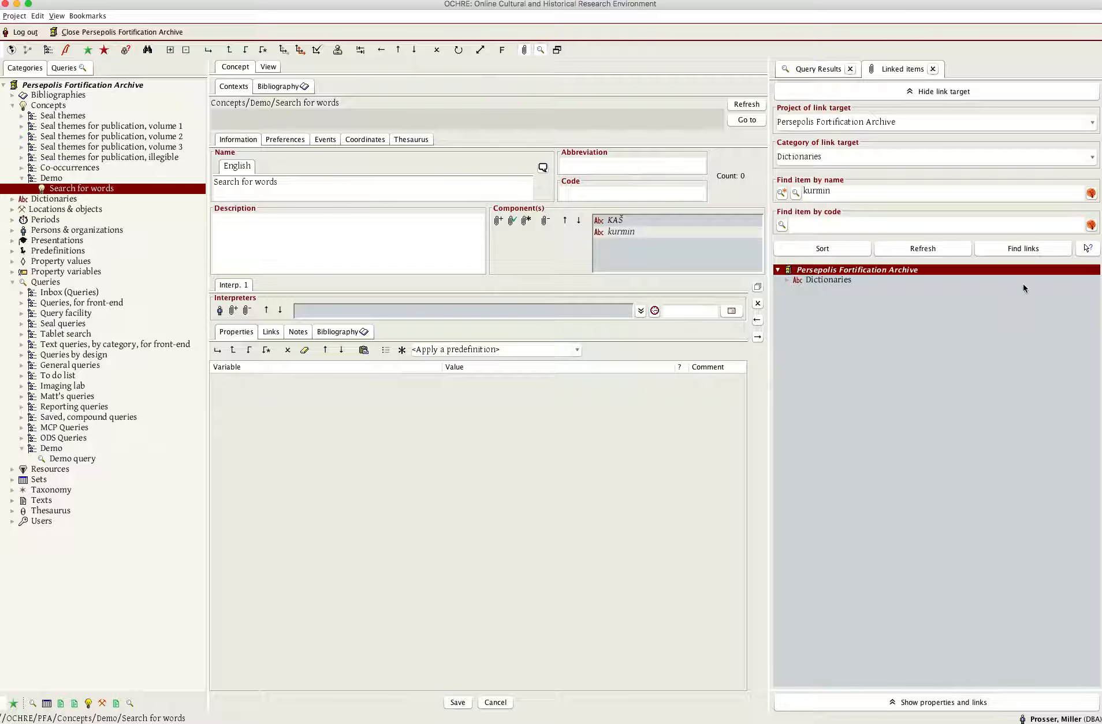
pyautogui.click(1082, 252)
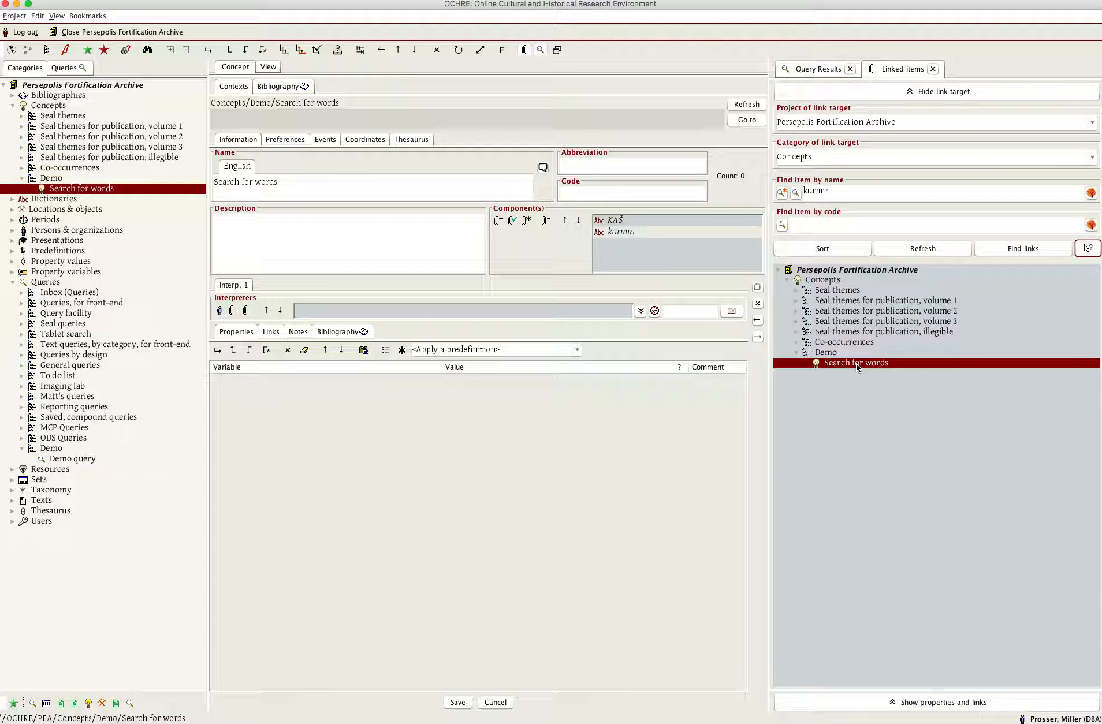
pyautogui.click(84, 459)
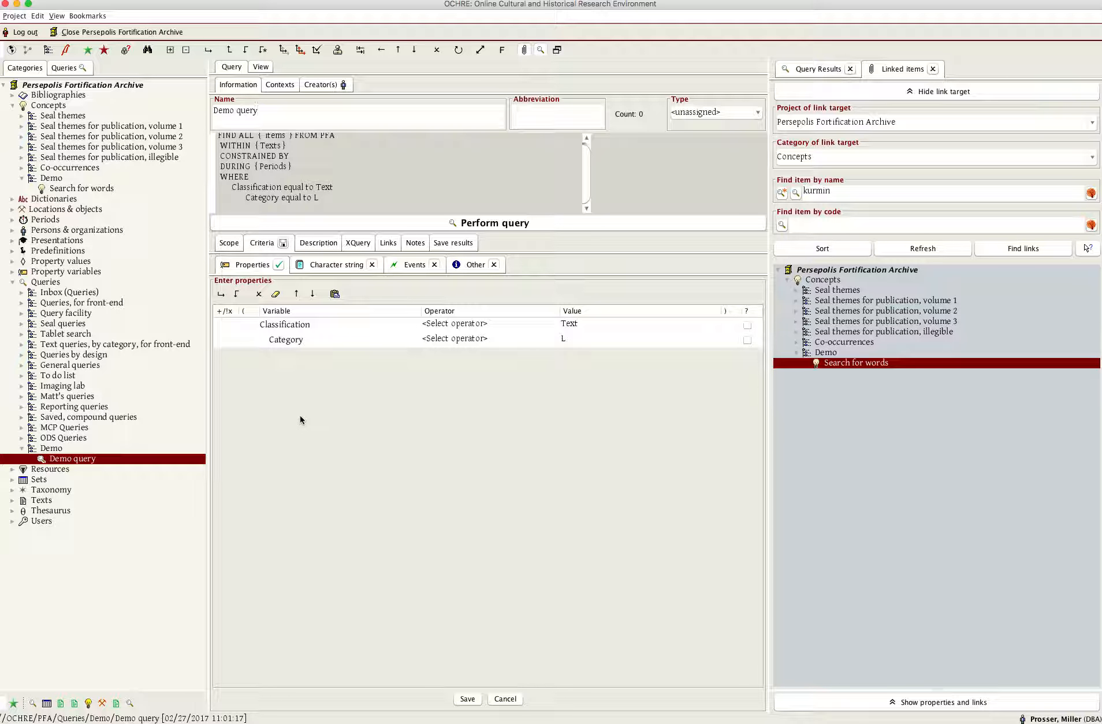
pyautogui.click(220, 295)
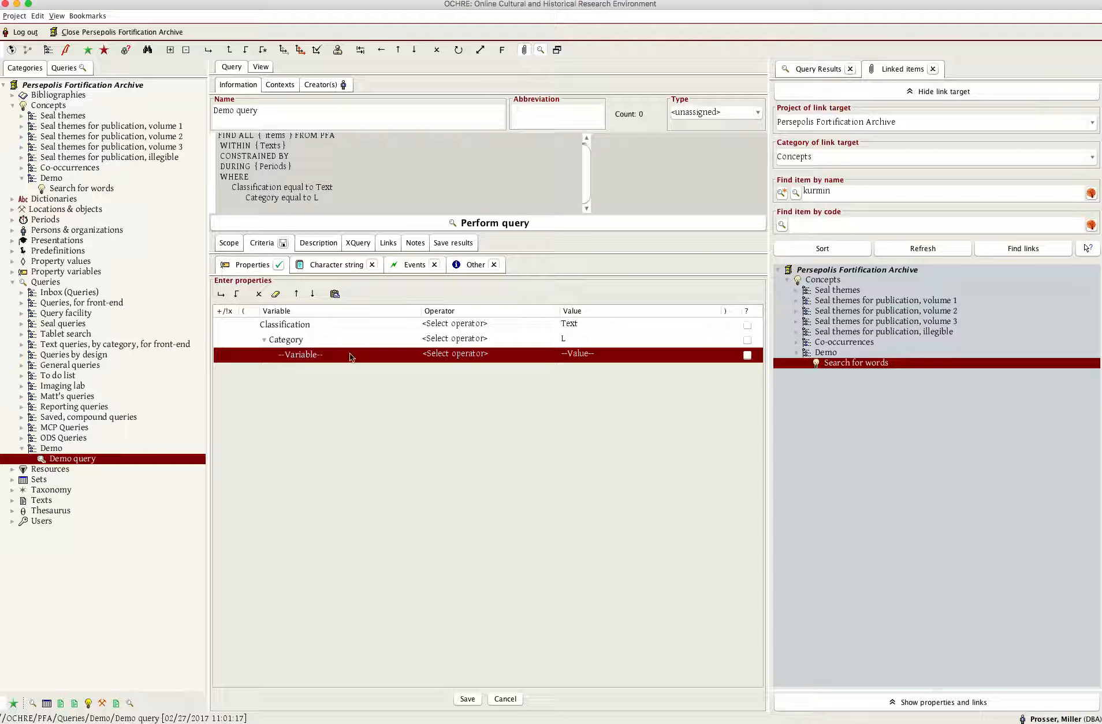
pyautogui.doubleClick(413, 356)
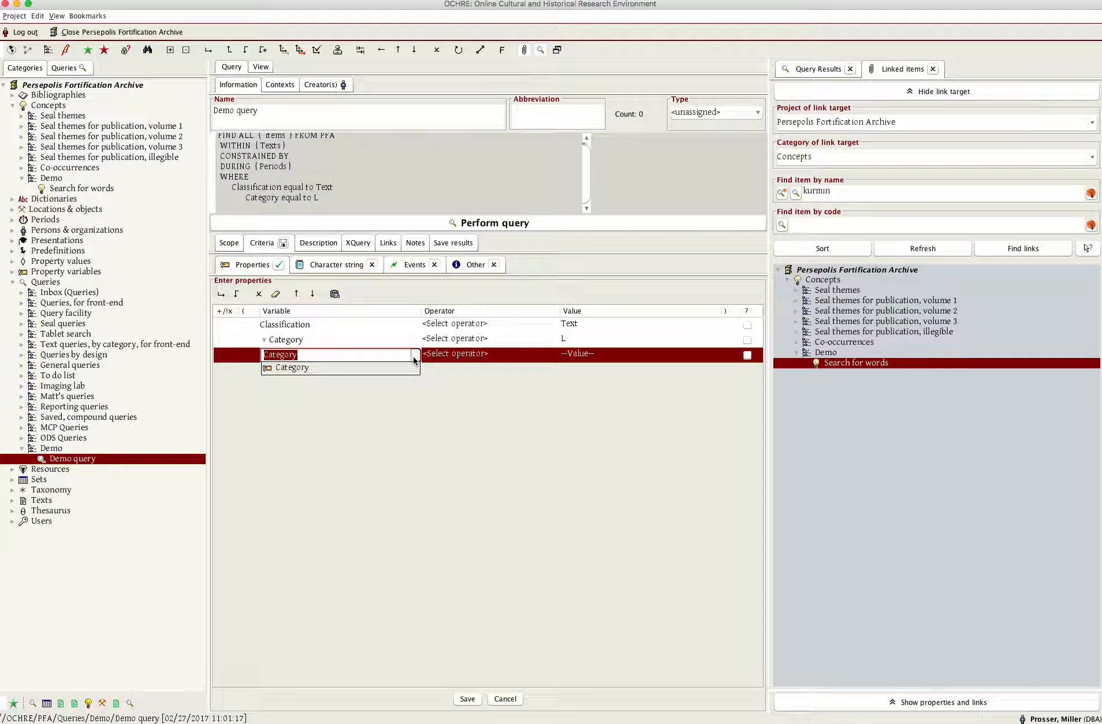
pyautogui.click(259, 293)
pyautogui.click(601, 388)
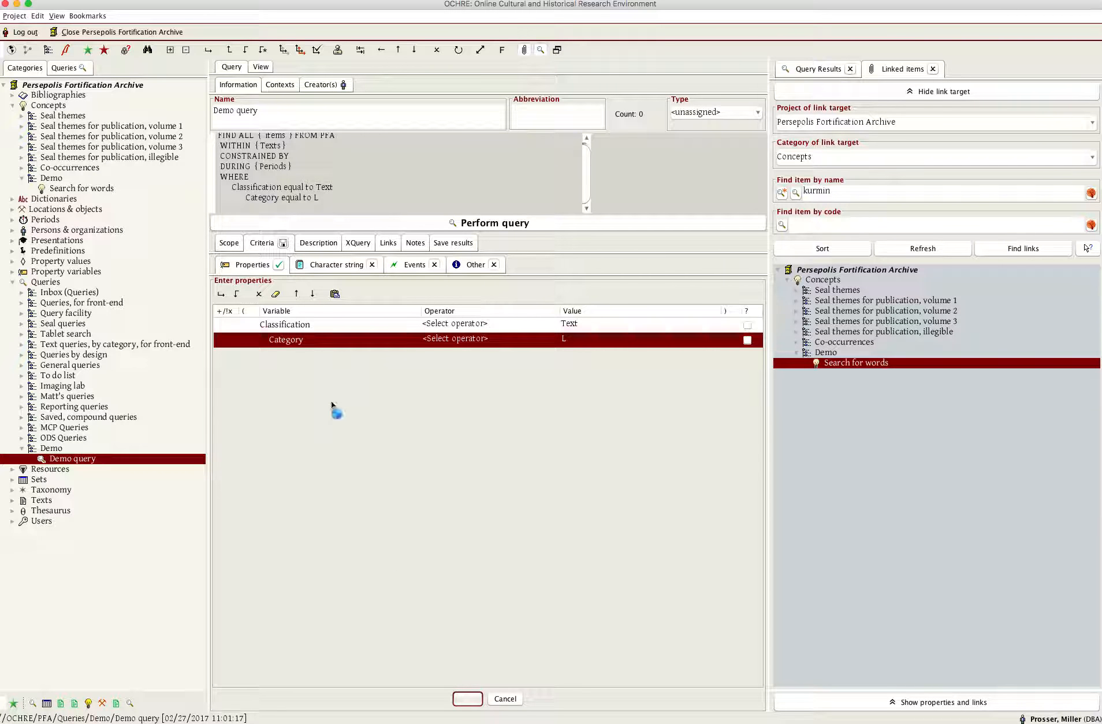
# Insert a new criterion at the same level as Classification and set its variable to COMPONENTS.
pyautogui.click(308, 325)
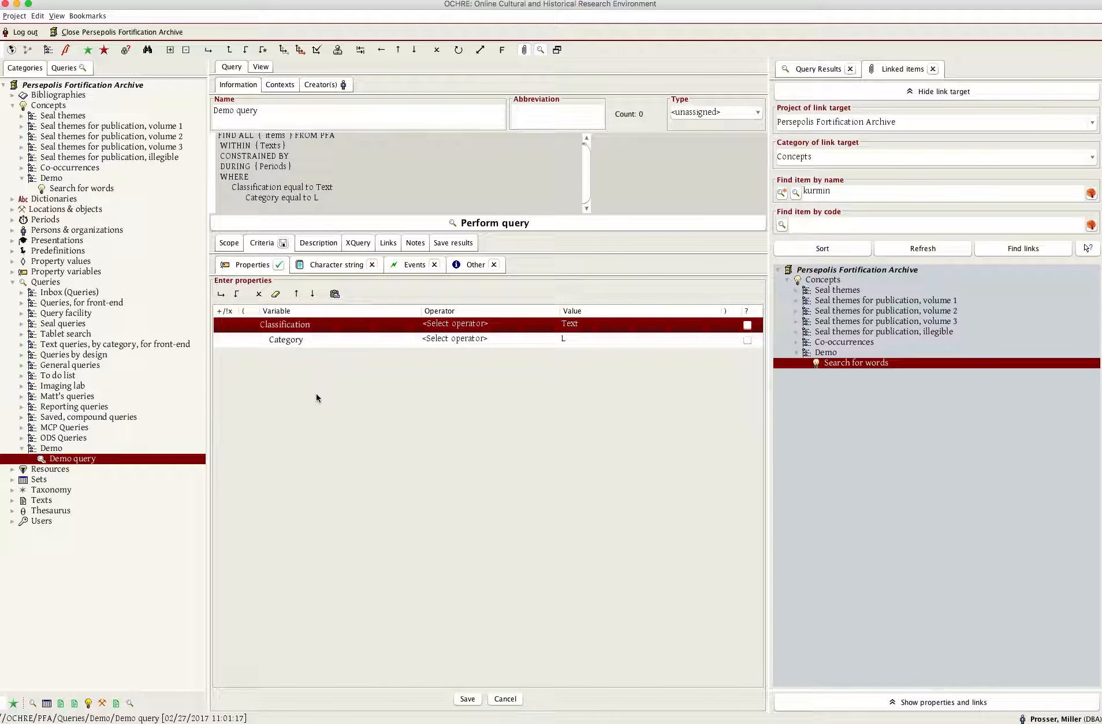
pyautogui.click(241, 296)
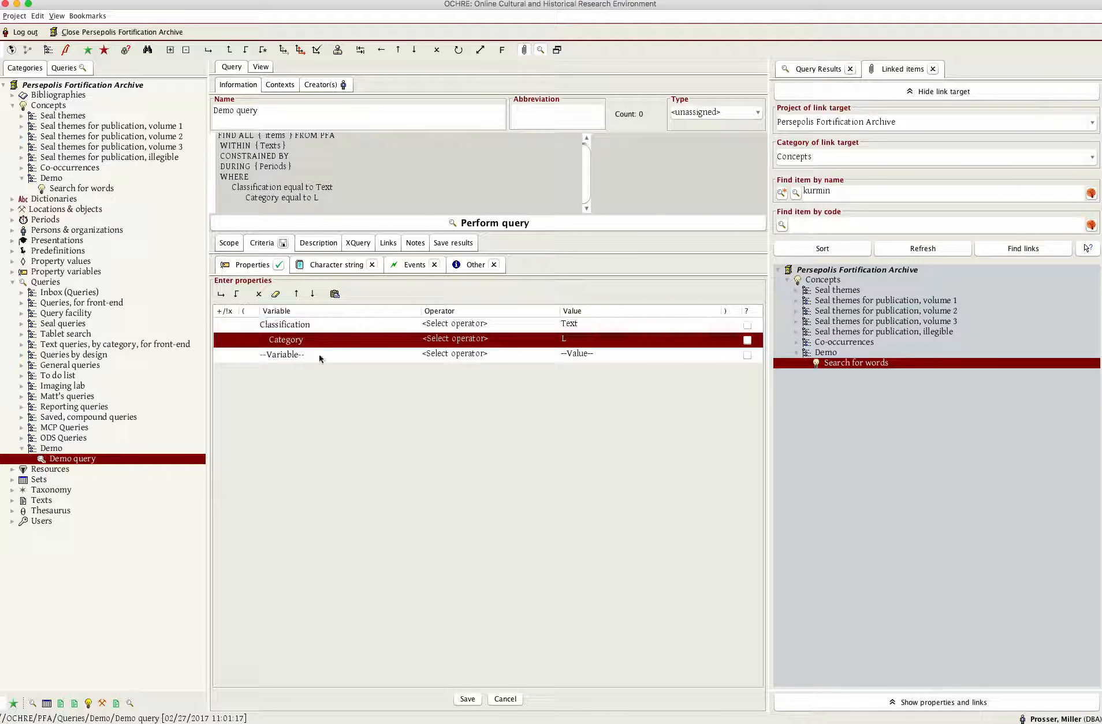
pyautogui.click(414, 354)
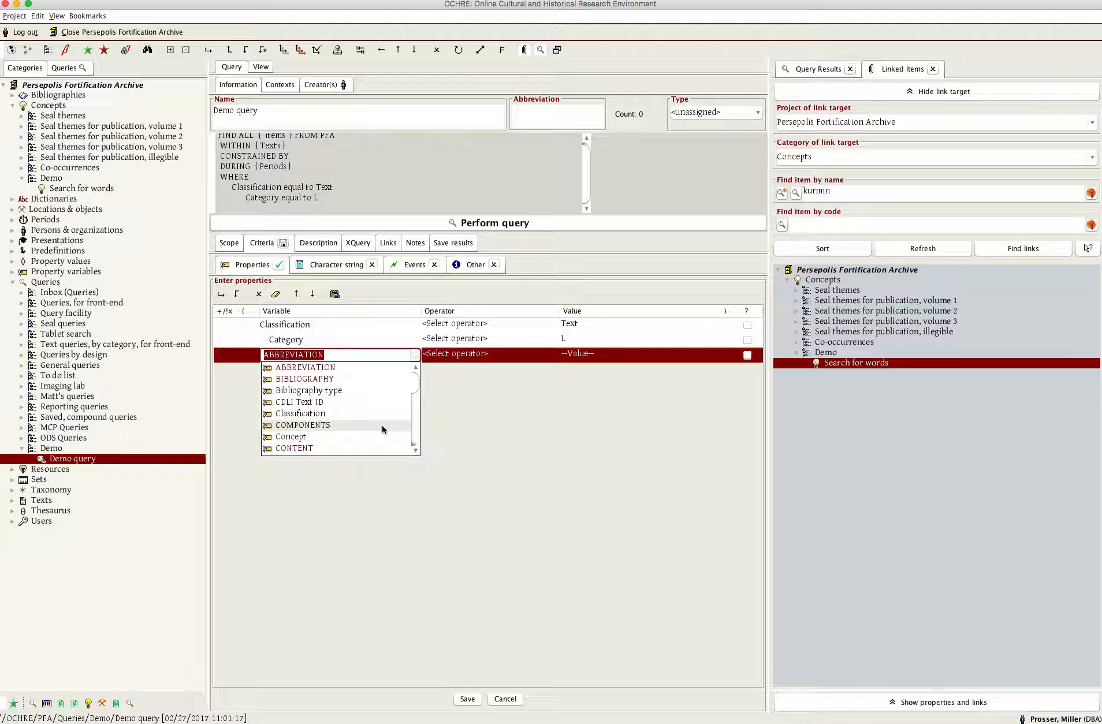
pyautogui.click(381, 425)
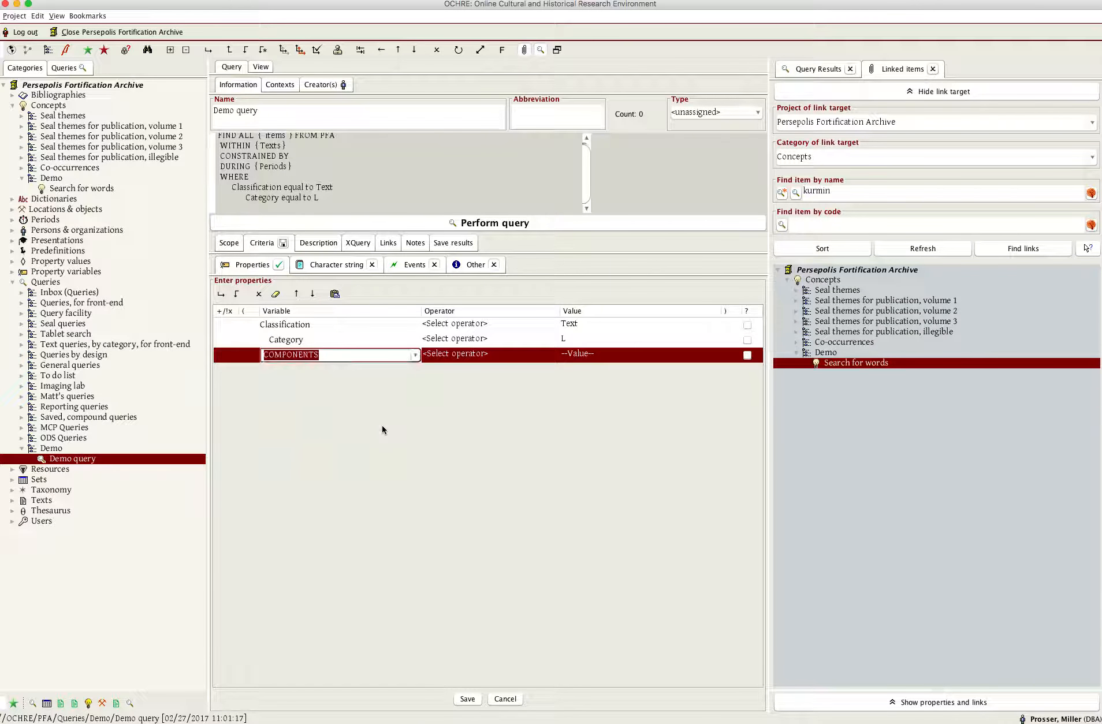
# Link the Search for words concept as the value of the COMPONENTS criterion, save the query and review its statement.
pyautogui.click(693, 356)
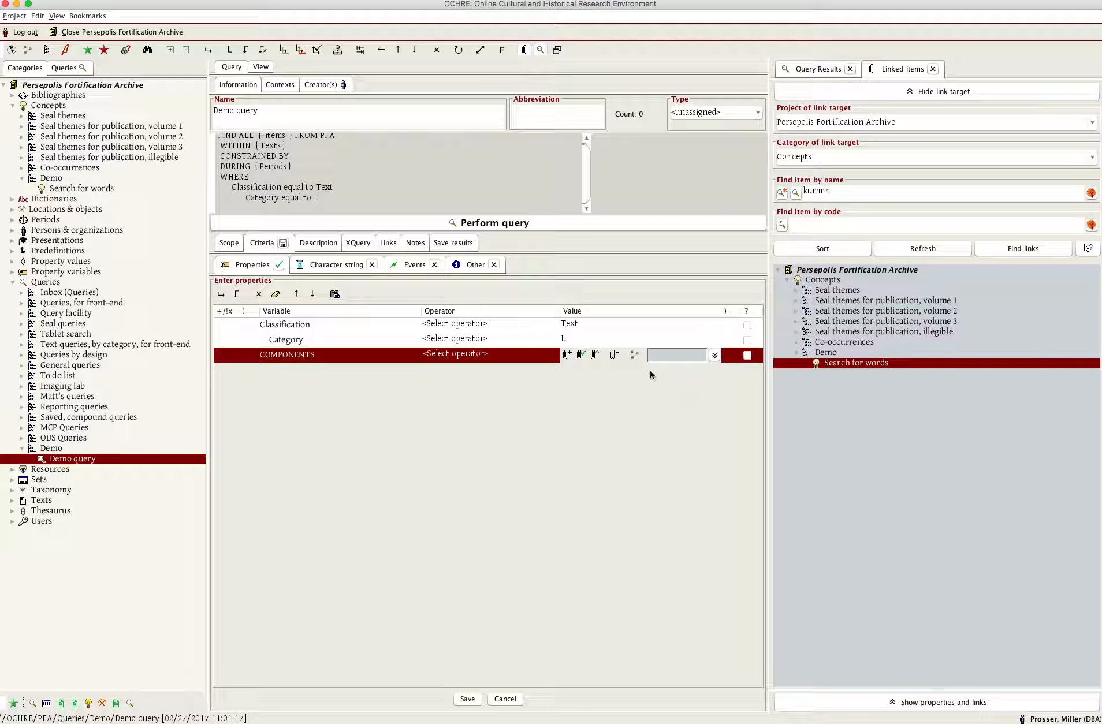
pyautogui.click(566, 357)
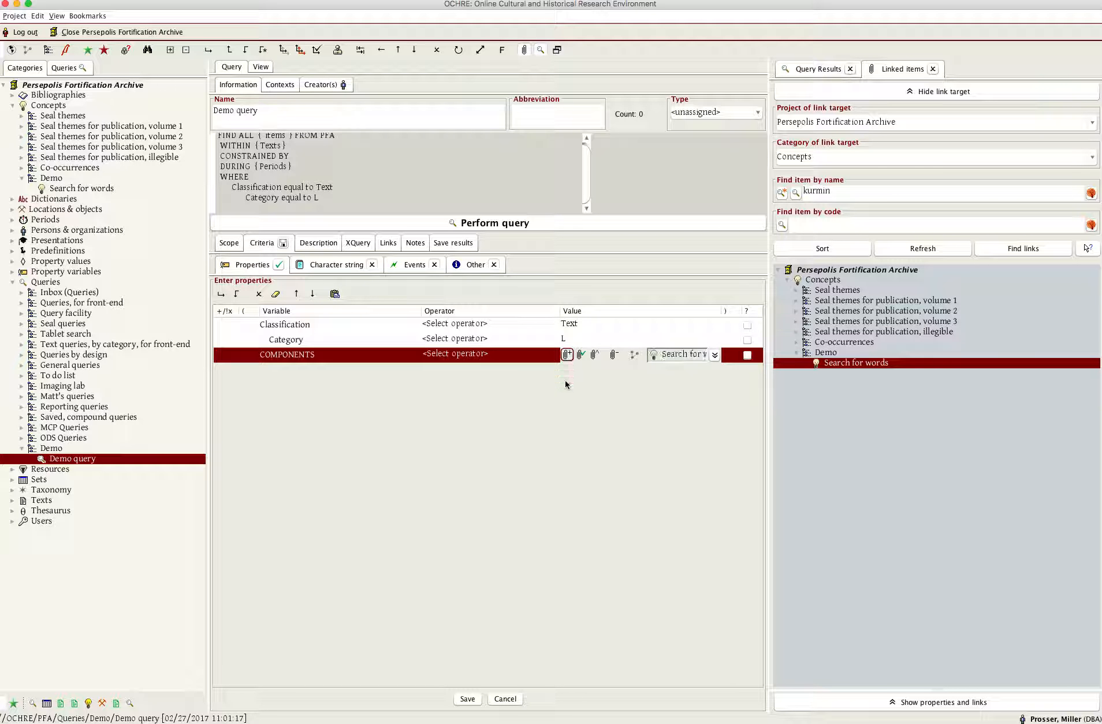
pyautogui.click(465, 699)
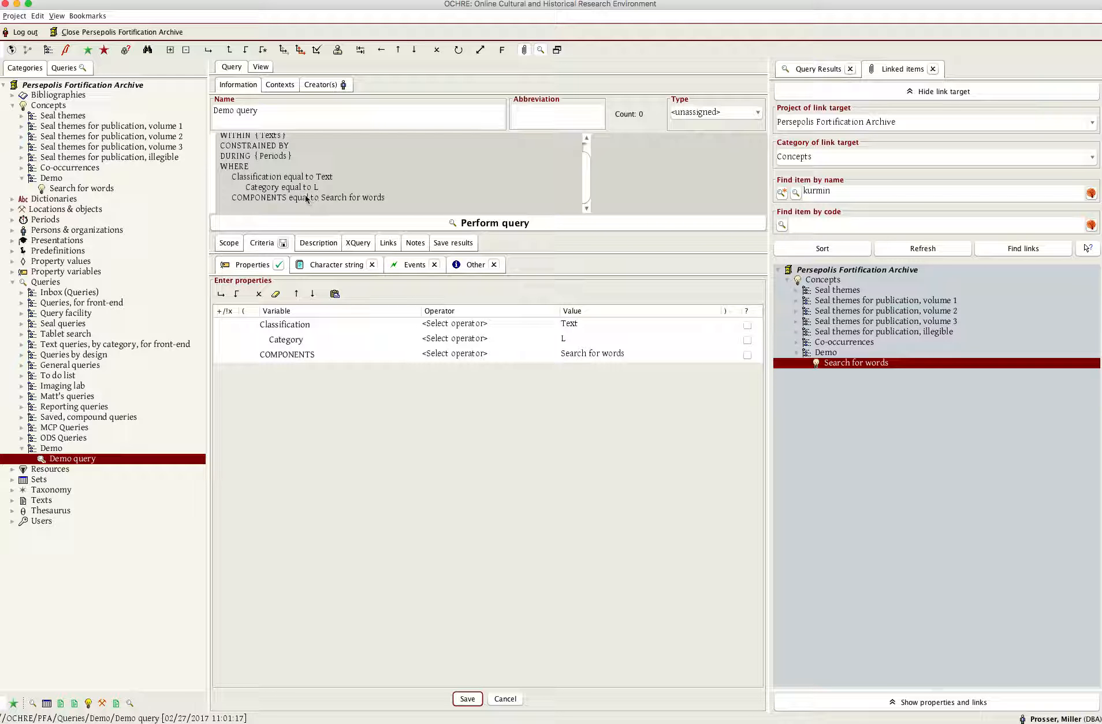
pyautogui.scroll(1, 340, 186)
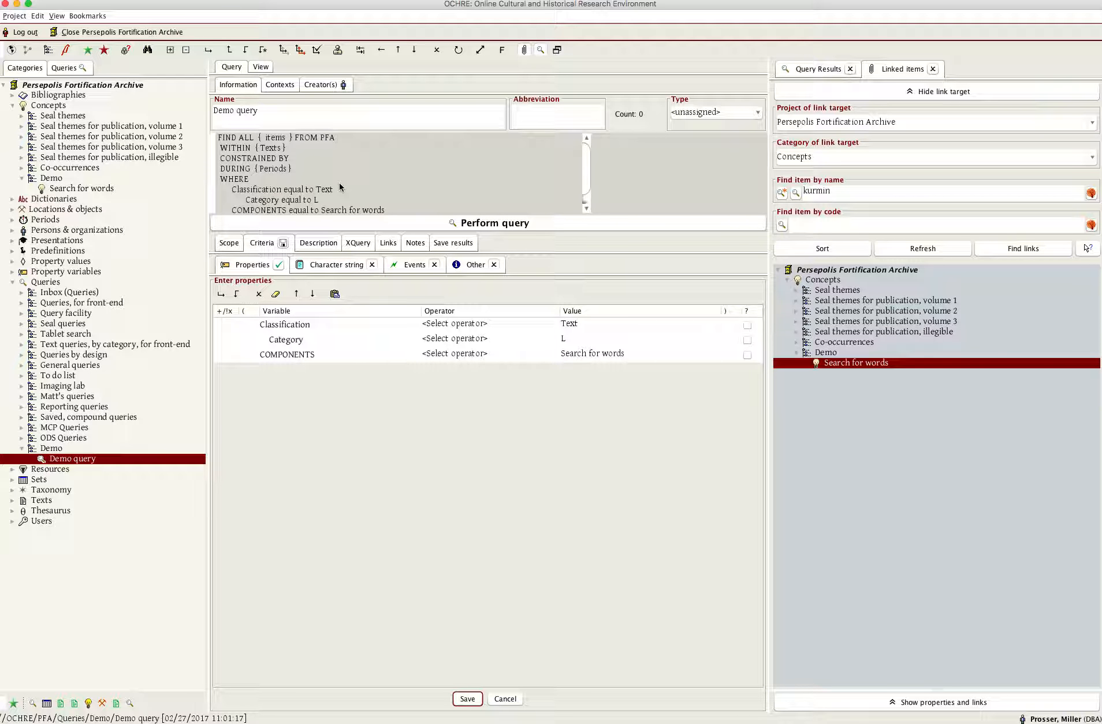
pyautogui.scroll(-1, 318, 145)
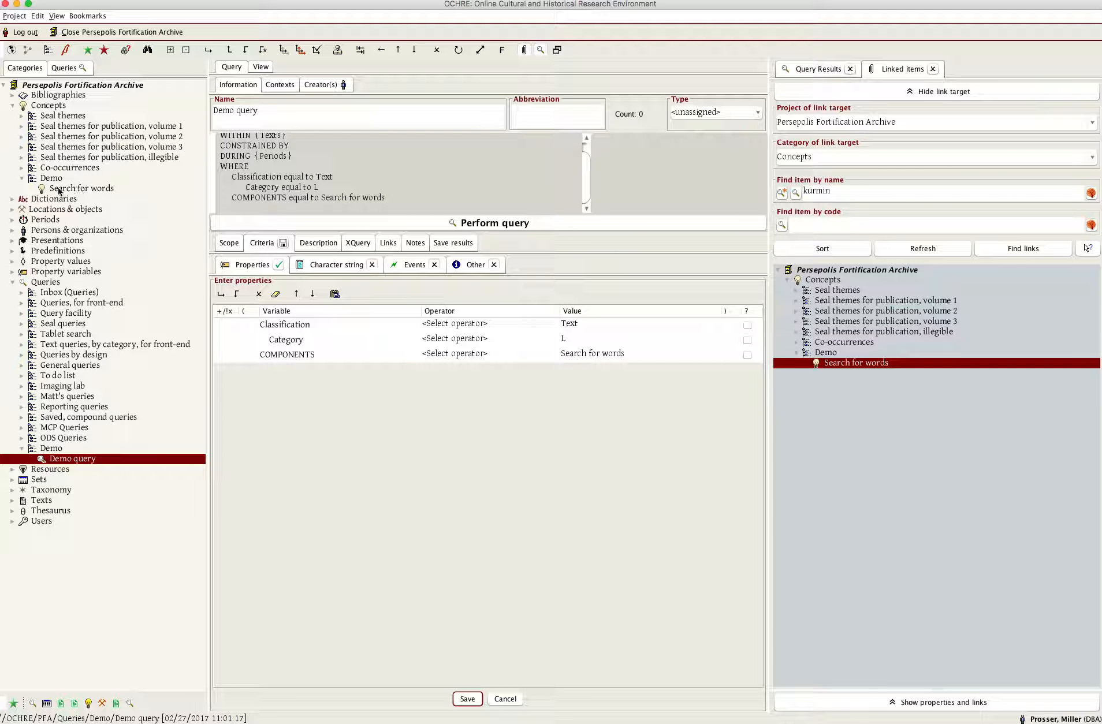
# Set the operator of the COMPONENTS criterion to "that co-occur", save the query and perform it.
pyautogui.click(553, 355)
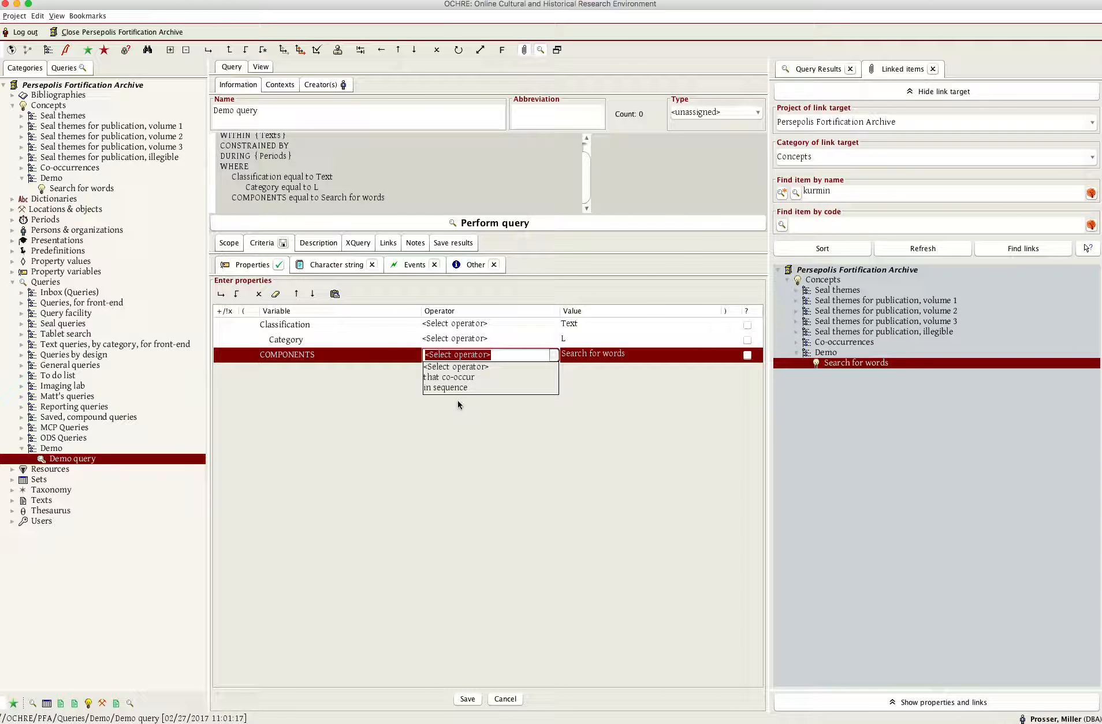
pyautogui.click(506, 449)
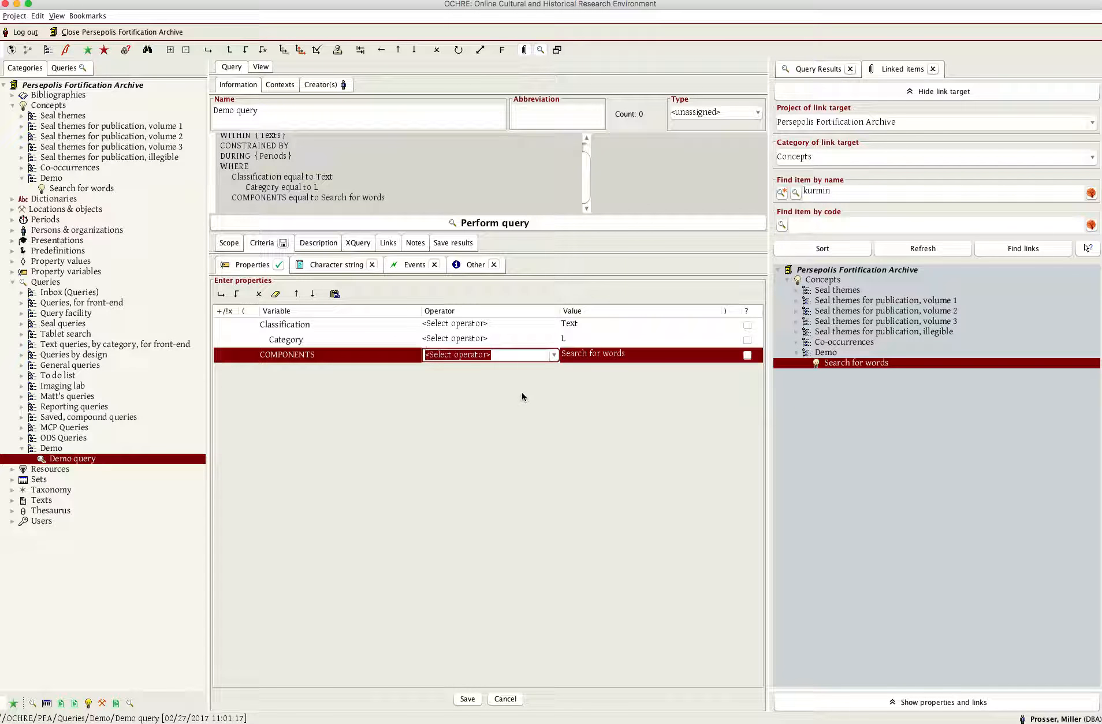
pyautogui.click(553, 355)
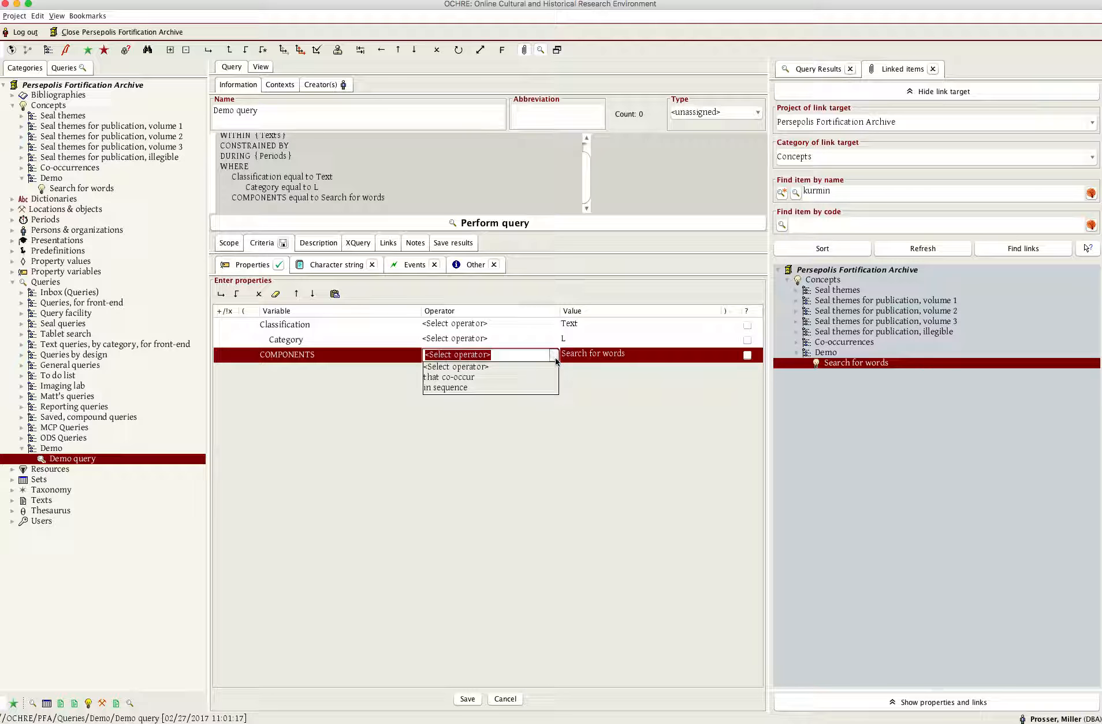
pyautogui.click(466, 379)
pyautogui.click(467, 699)
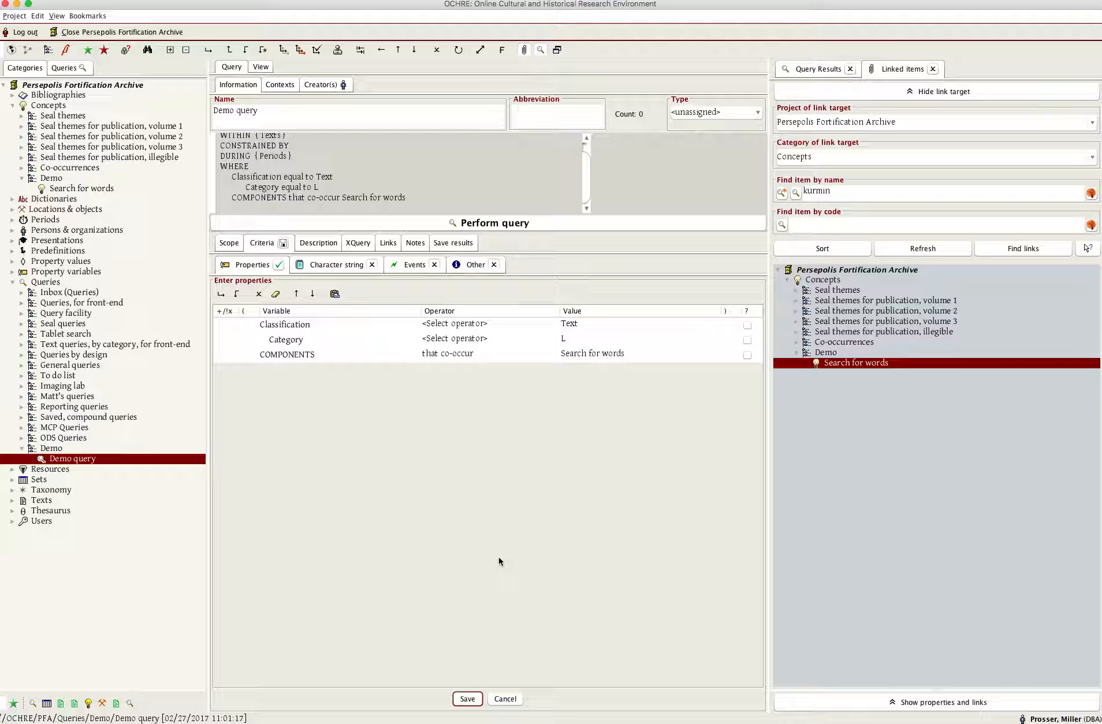
pyautogui.click(526, 222)
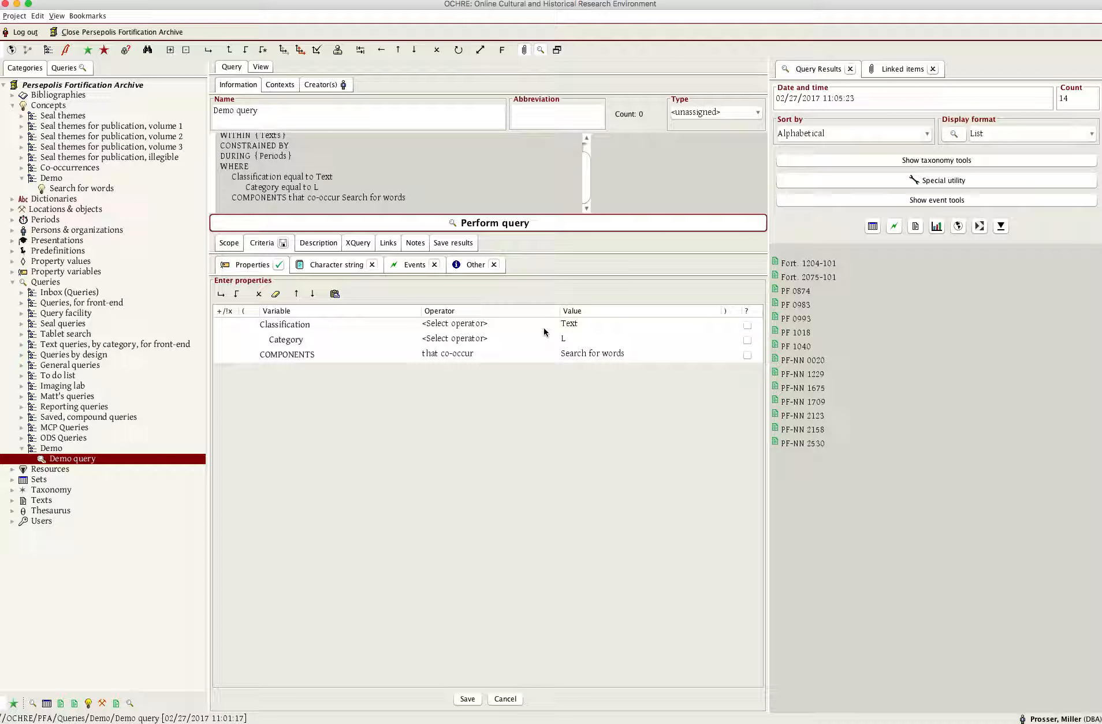
# Change the COMPONENTS operator to "in sequence", save the query and perform it, agreeing to continue.
pyautogui.click(553, 357)
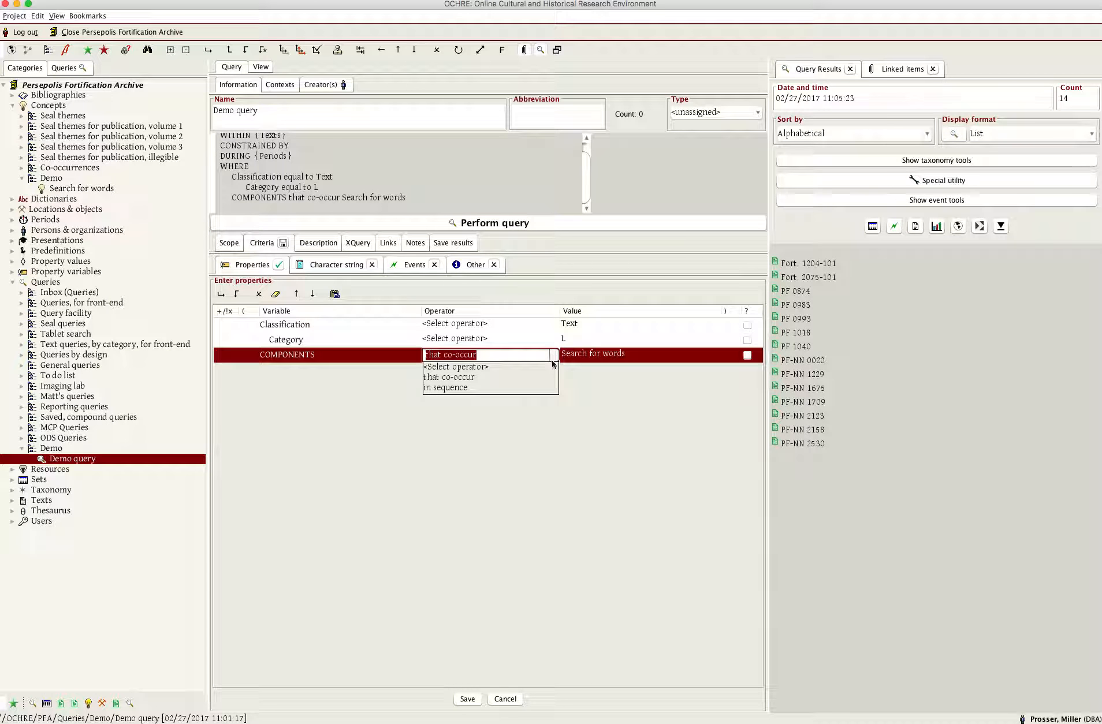
pyautogui.click(448, 388)
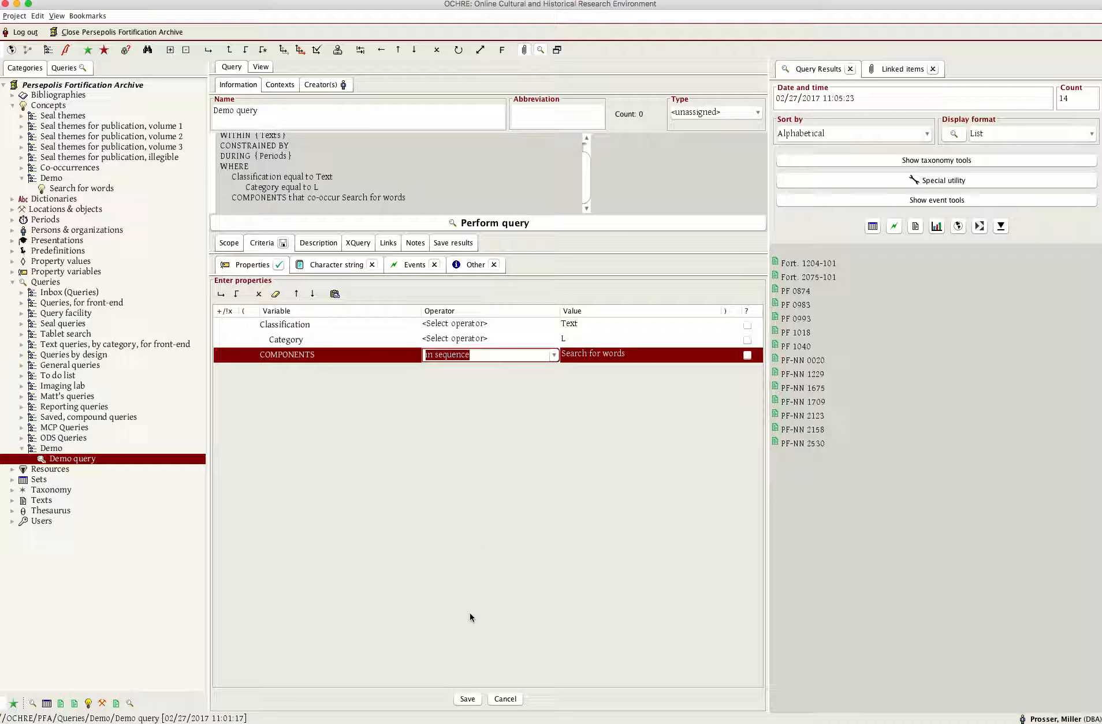
pyautogui.click(467, 699)
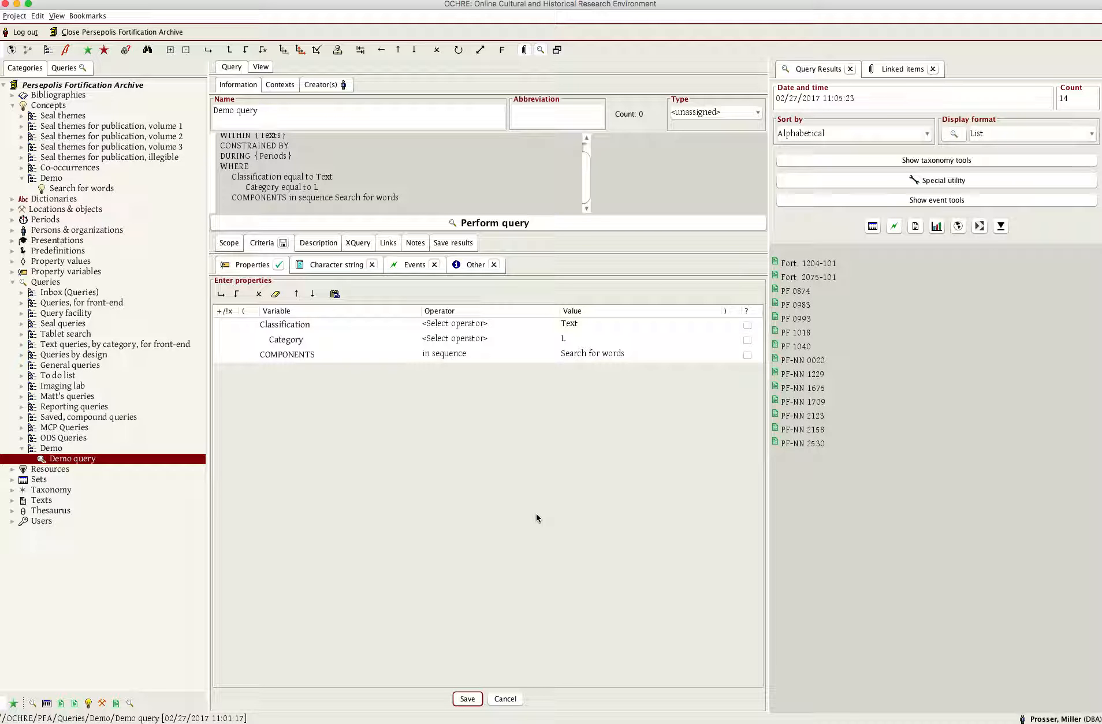
pyautogui.click(549, 227)
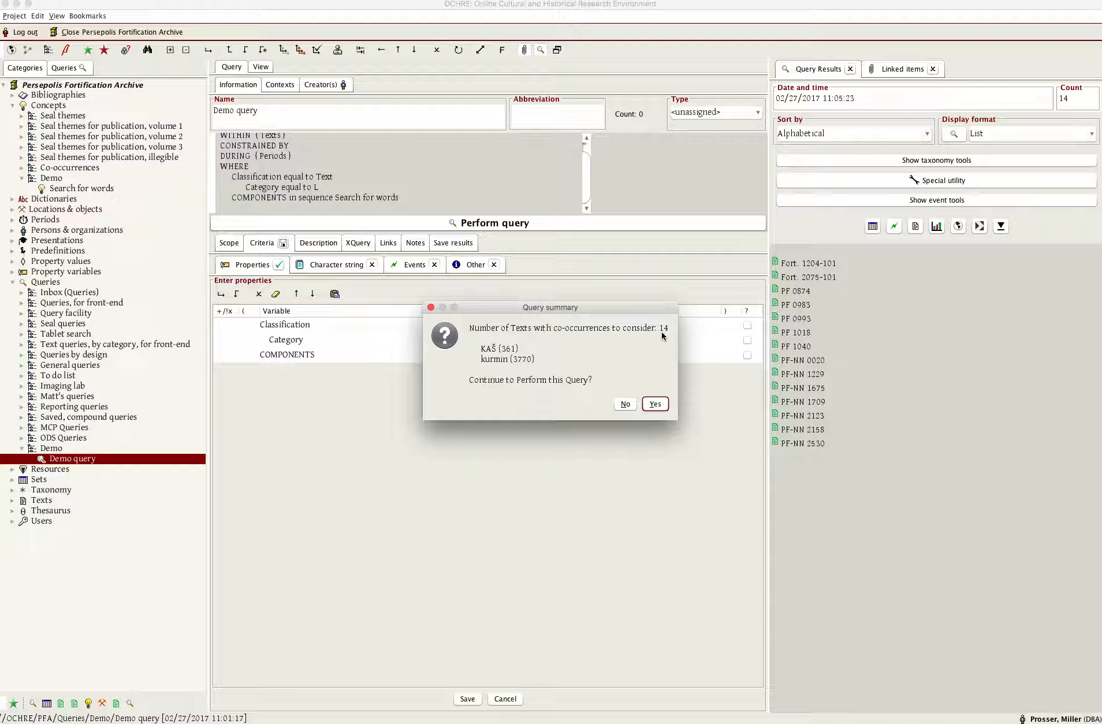
pyautogui.click(655, 404)
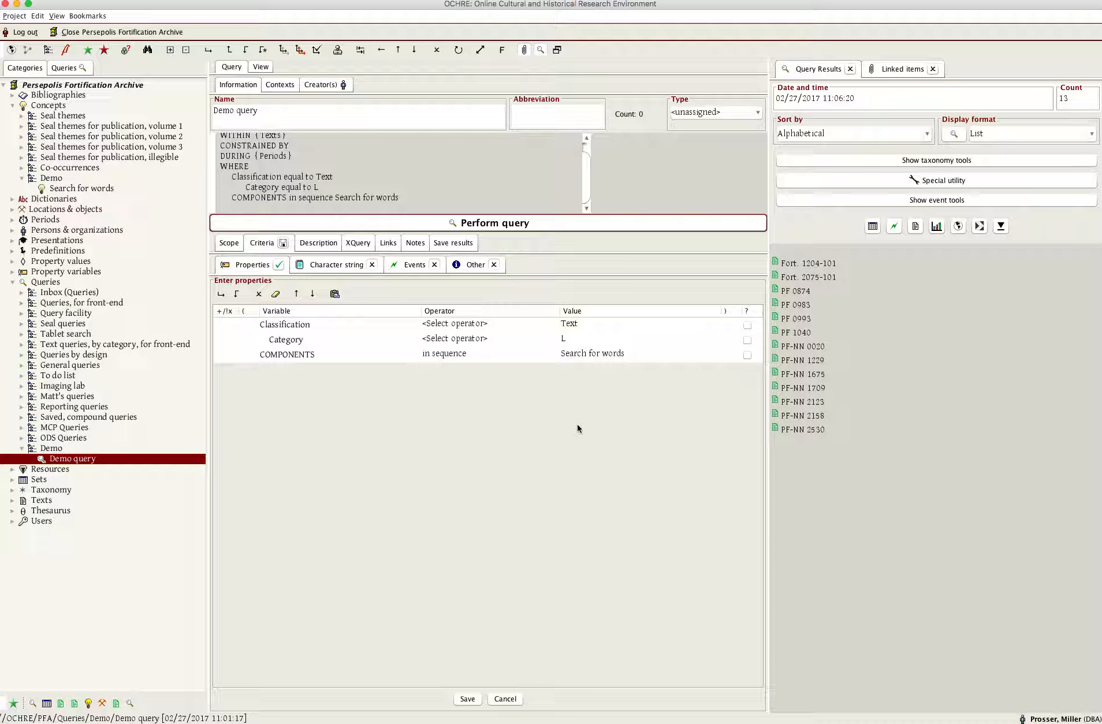
# Examine the text Fort. 1204-101 from the query results in view mode and close its window.
pyautogui.click(65, 52)
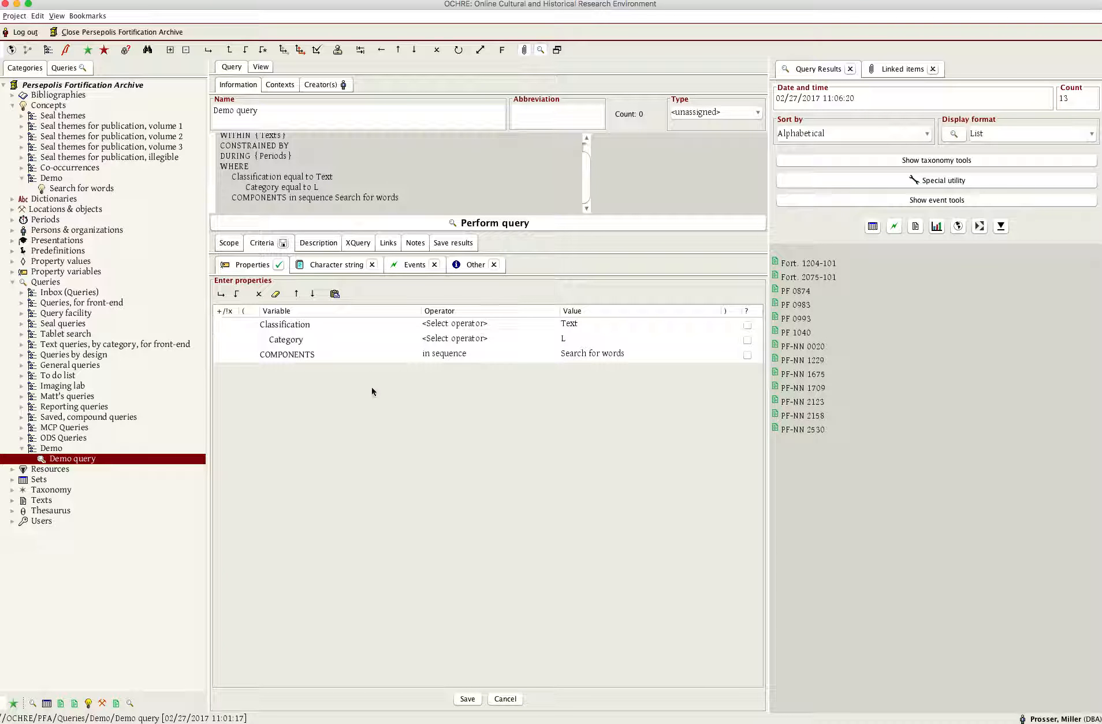
pyautogui.click(66, 50)
pyautogui.doubleClick(806, 266)
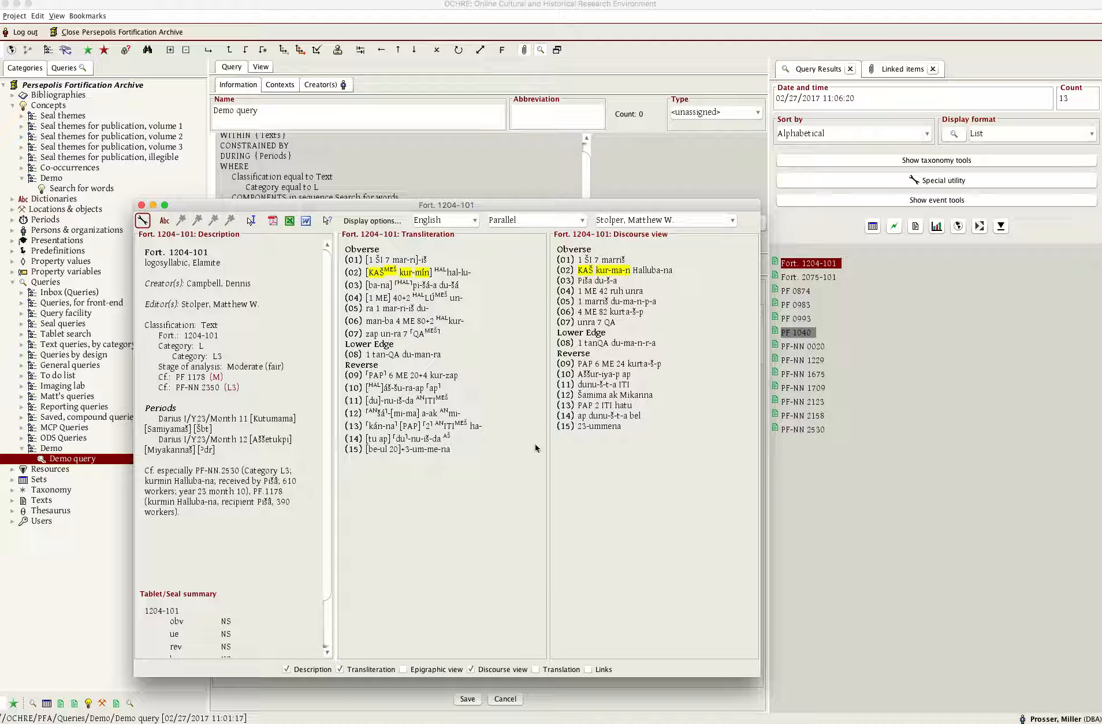
pyautogui.click(140, 205)
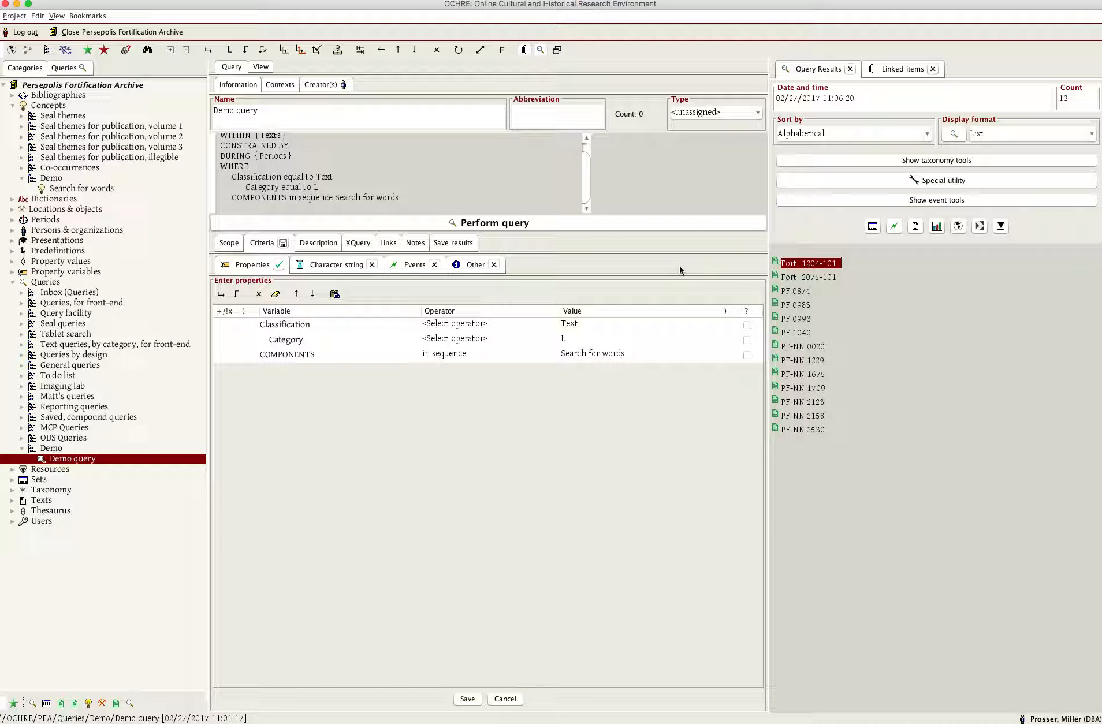
# Add the text-matching string "#" as a component of the Search for words concept and move it above KAŠ.
pyautogui.click(88, 189)
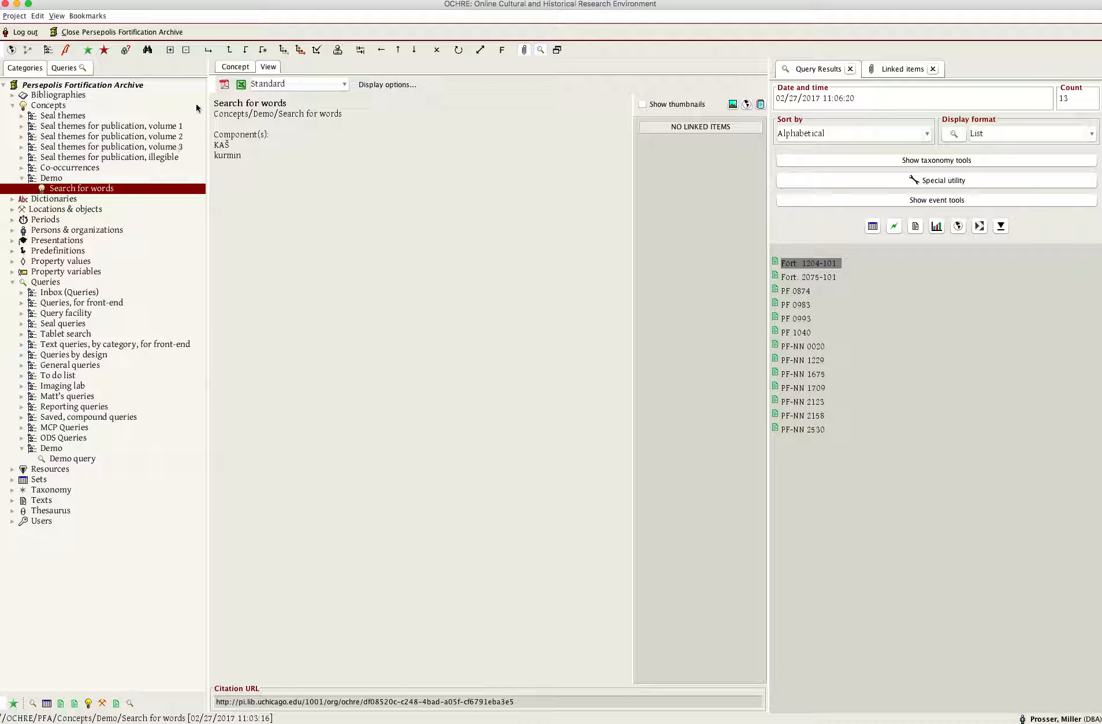
pyautogui.click(234, 70)
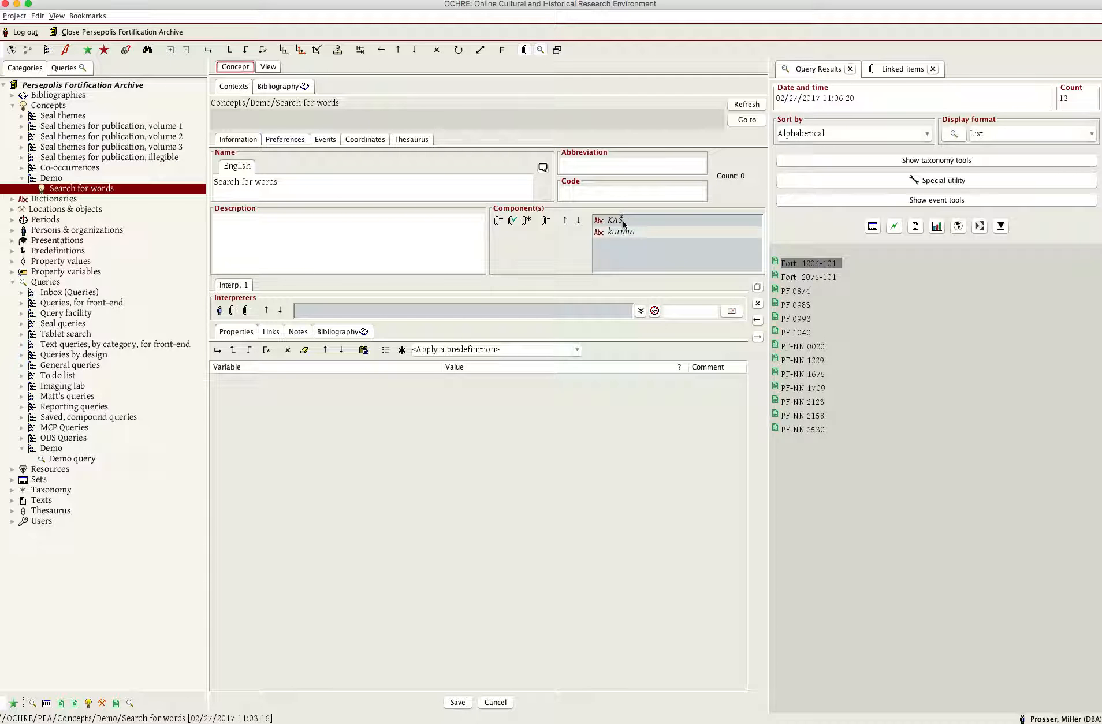
pyautogui.click(526, 221)
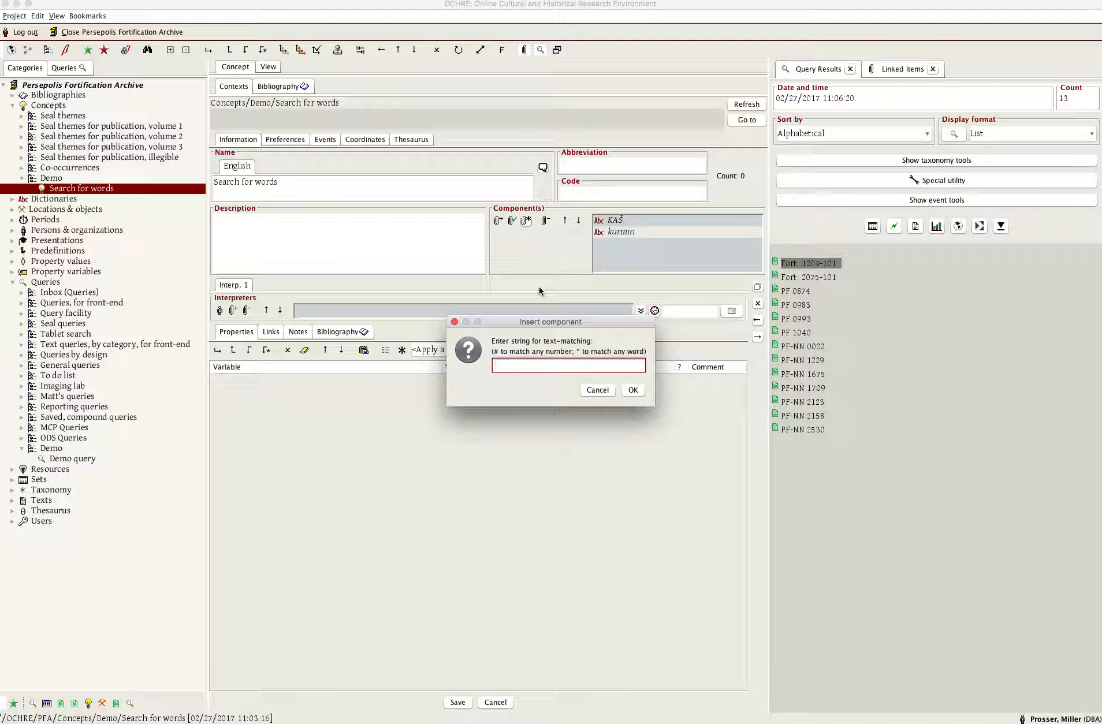
pyautogui.write('#')
pyautogui.click(629, 391)
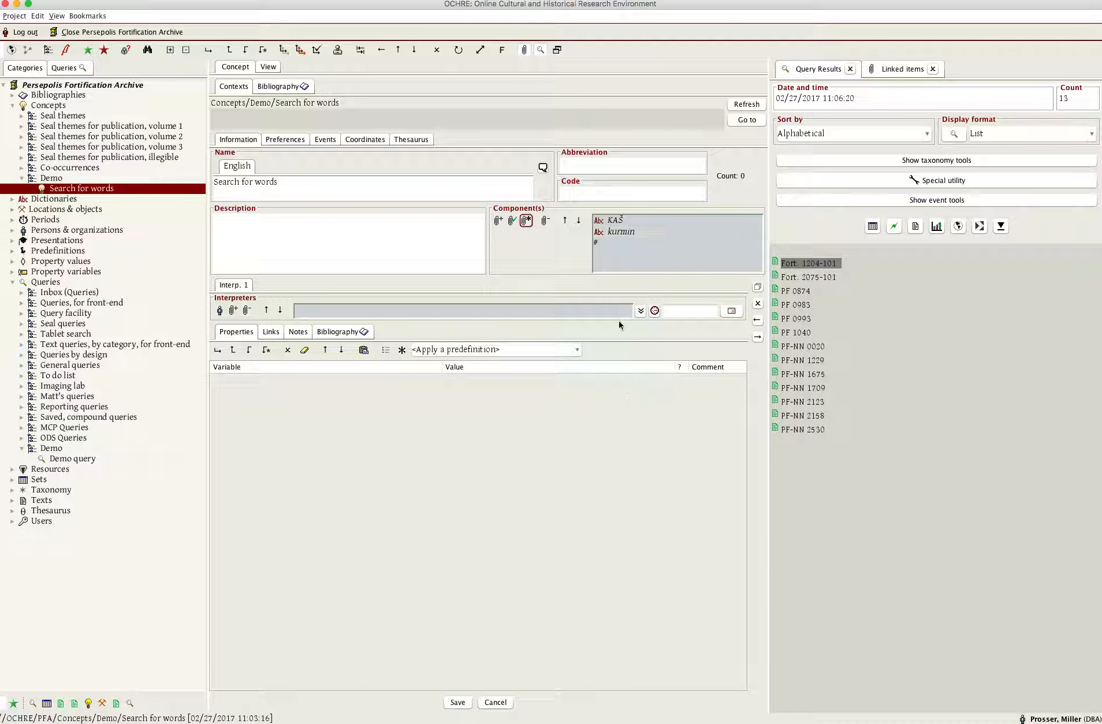
pyautogui.click(565, 221)
pyautogui.click(565, 221)
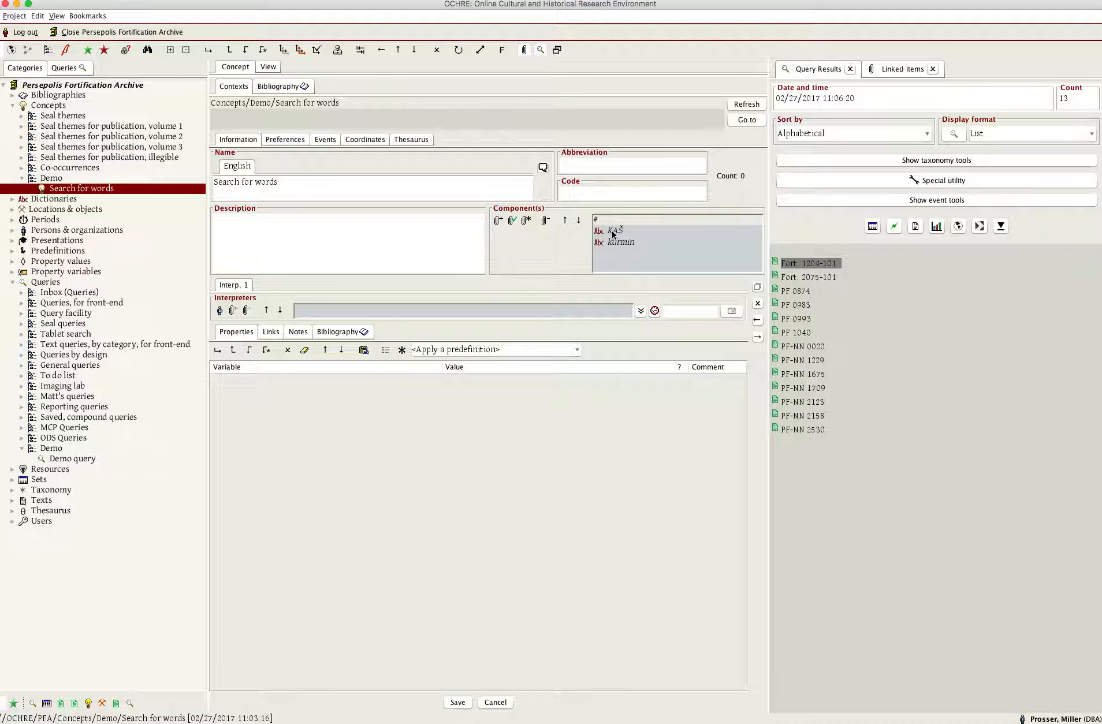
# Add the text-matching string "*" as a component of the Search for words concept and move it between KAŠ and kurmin.
pyautogui.click(526, 221)
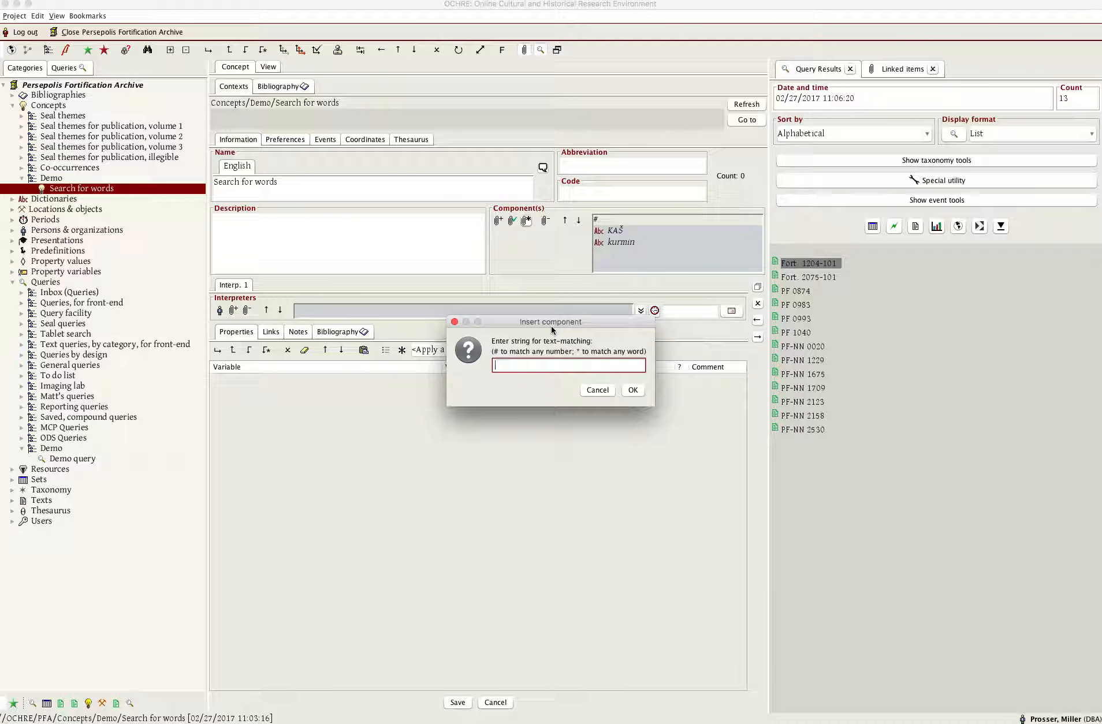
pyautogui.write('*')
pyautogui.click(633, 390)
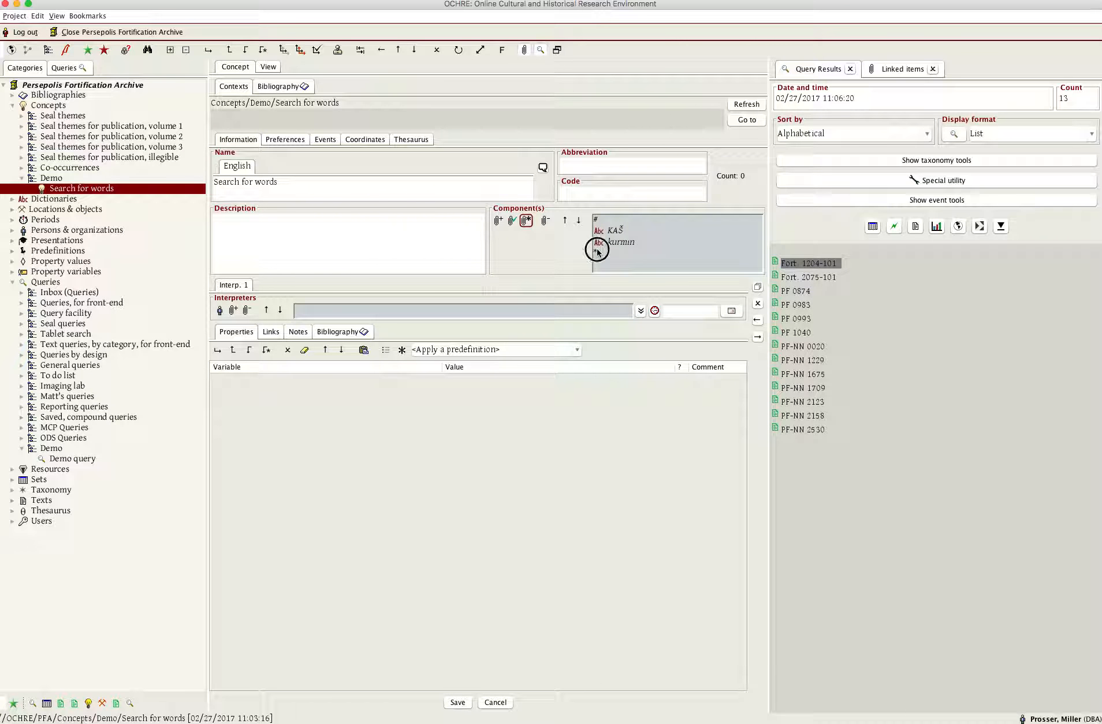
pyautogui.click(565, 220)
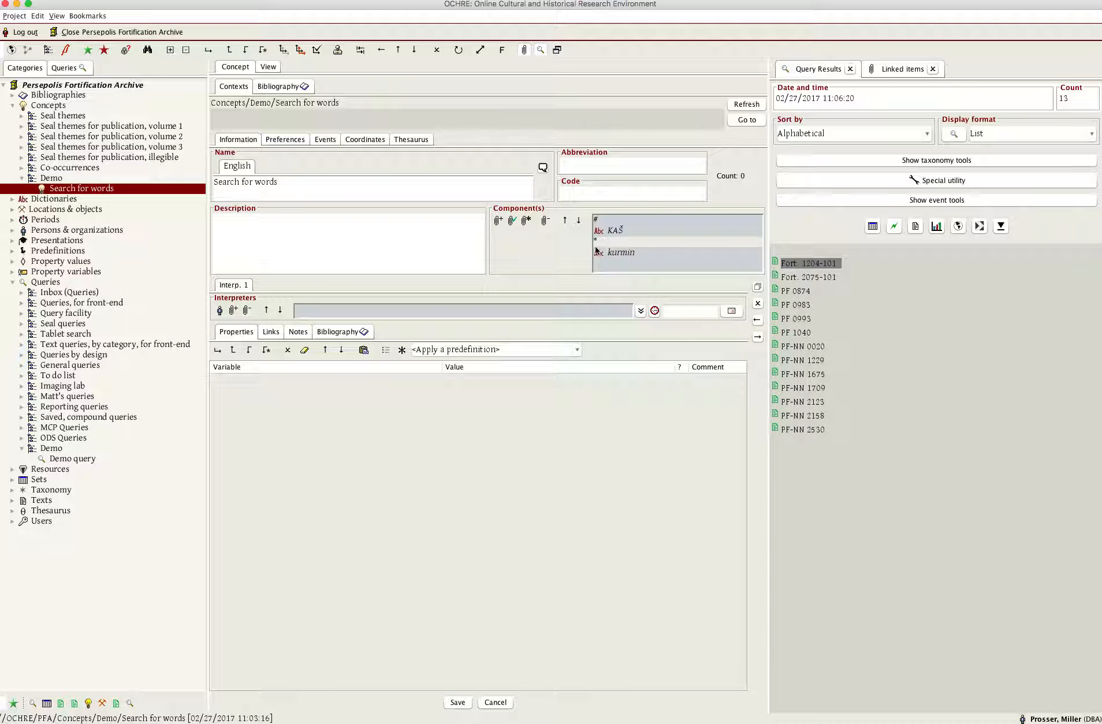
# Remove the "*" and "#" wildcard components from the Search for words concept.
pyautogui.click(545, 221)
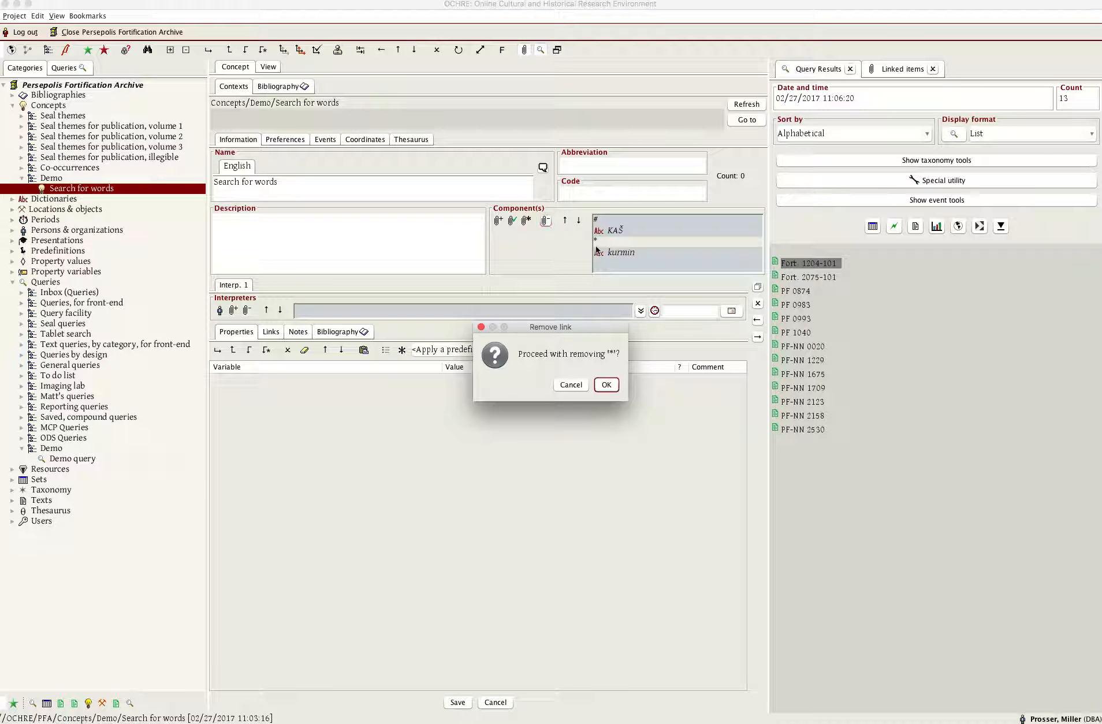
pyautogui.click(604, 386)
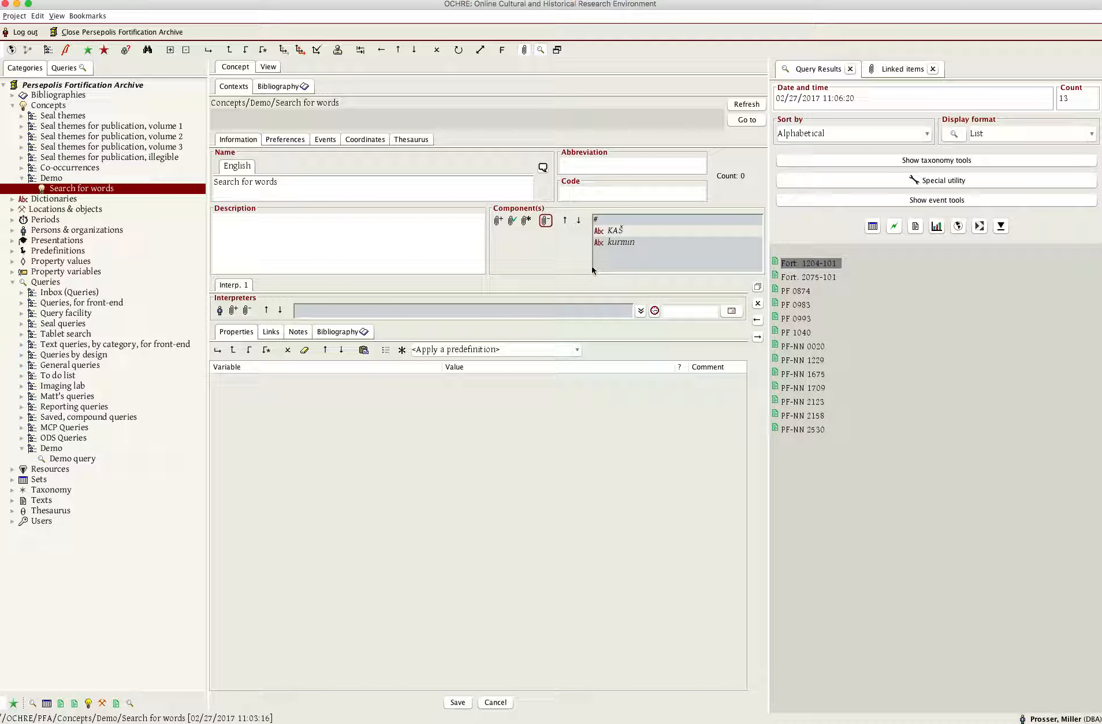
pyautogui.click(546, 221)
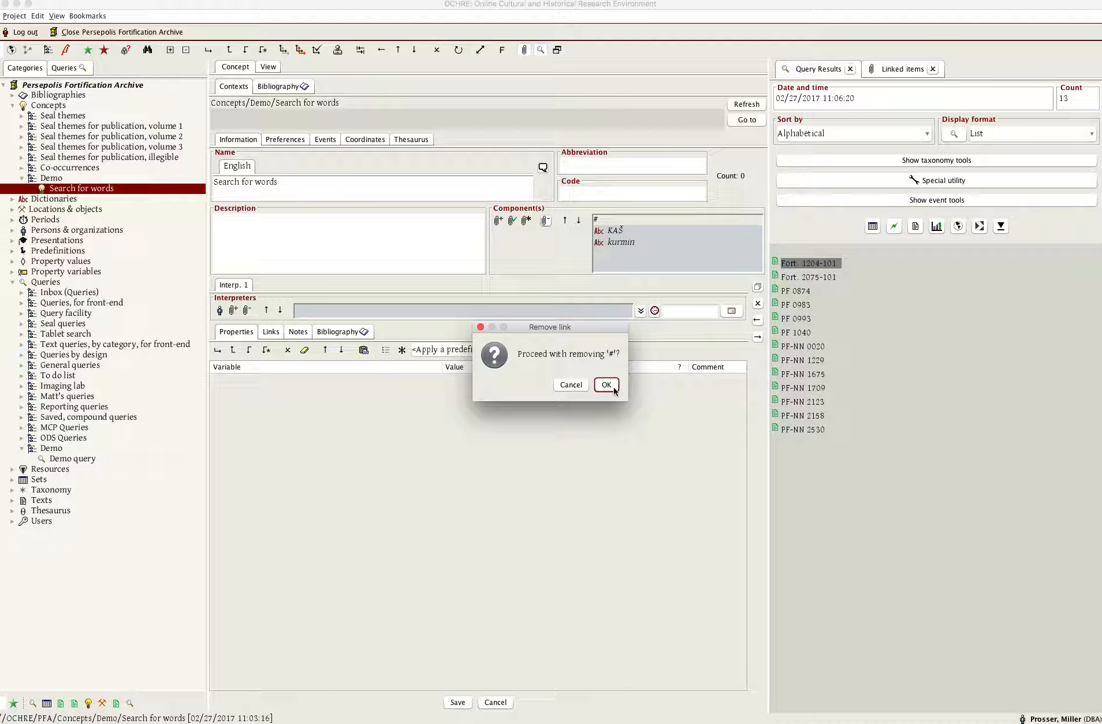
pyautogui.click(614, 390)
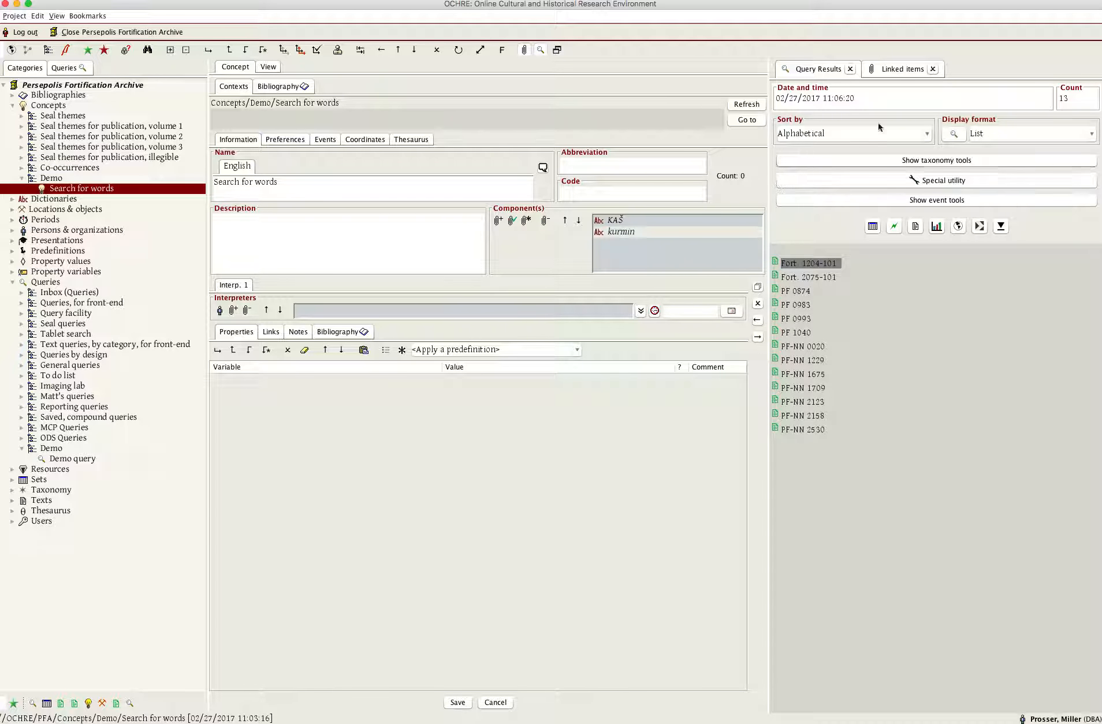
# Set the category of the link target to Taxonomy for the linked items.
pyautogui.click(893, 70)
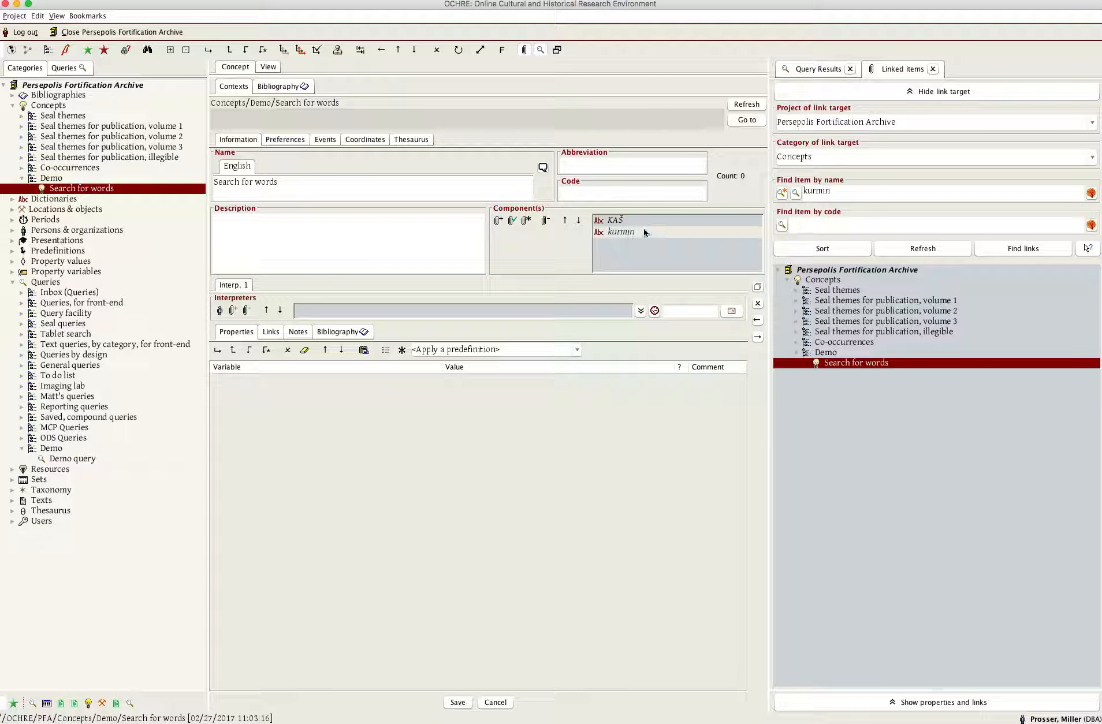
pyautogui.click(798, 159)
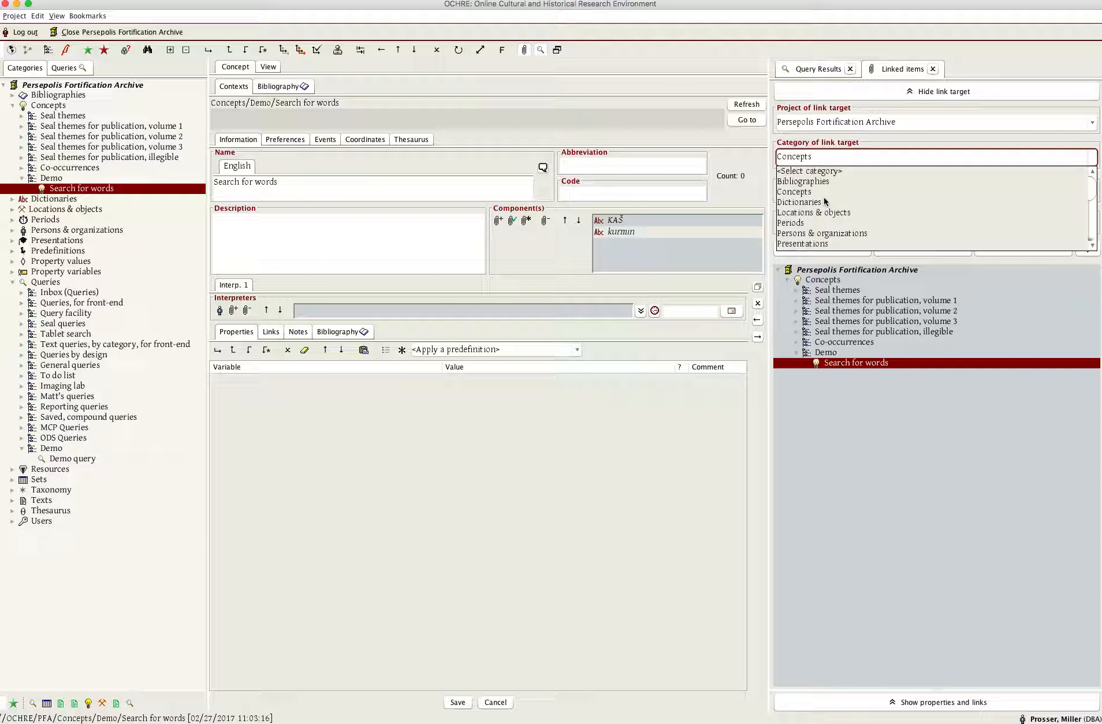
pyautogui.scroll(-3, 824, 197)
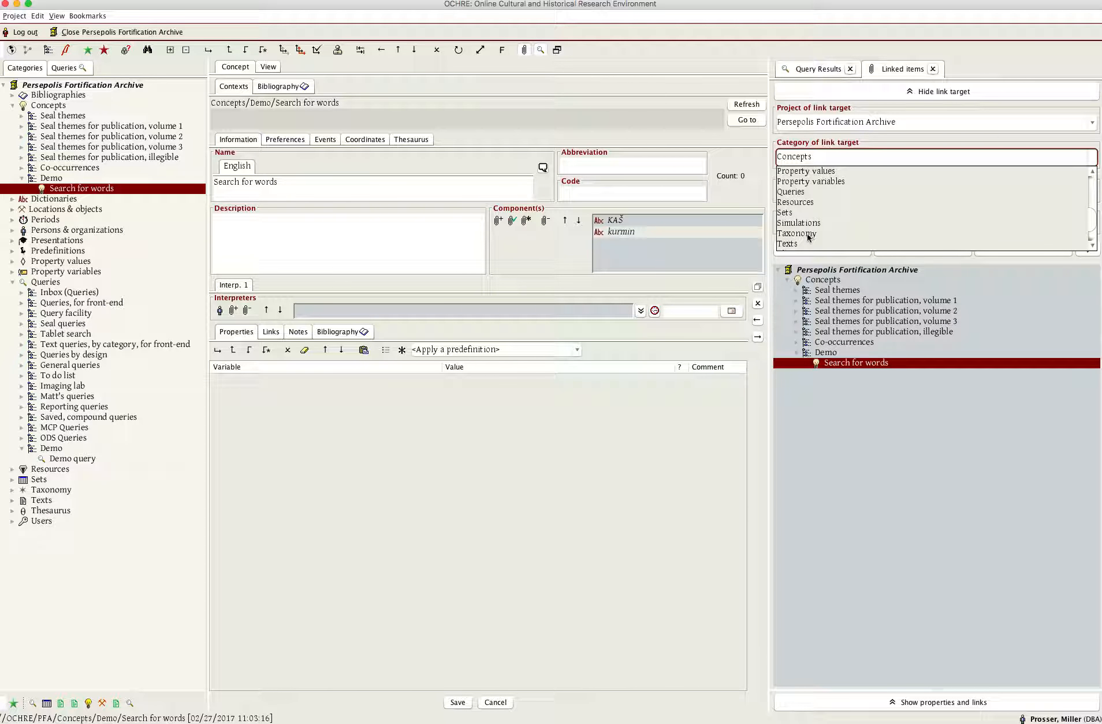
pyautogui.click(807, 233)
# Add Unit of measure, from the dictionary entry categories in the Master taxonomy, as a component and move it above KAŠ.
pyautogui.click(787, 280)
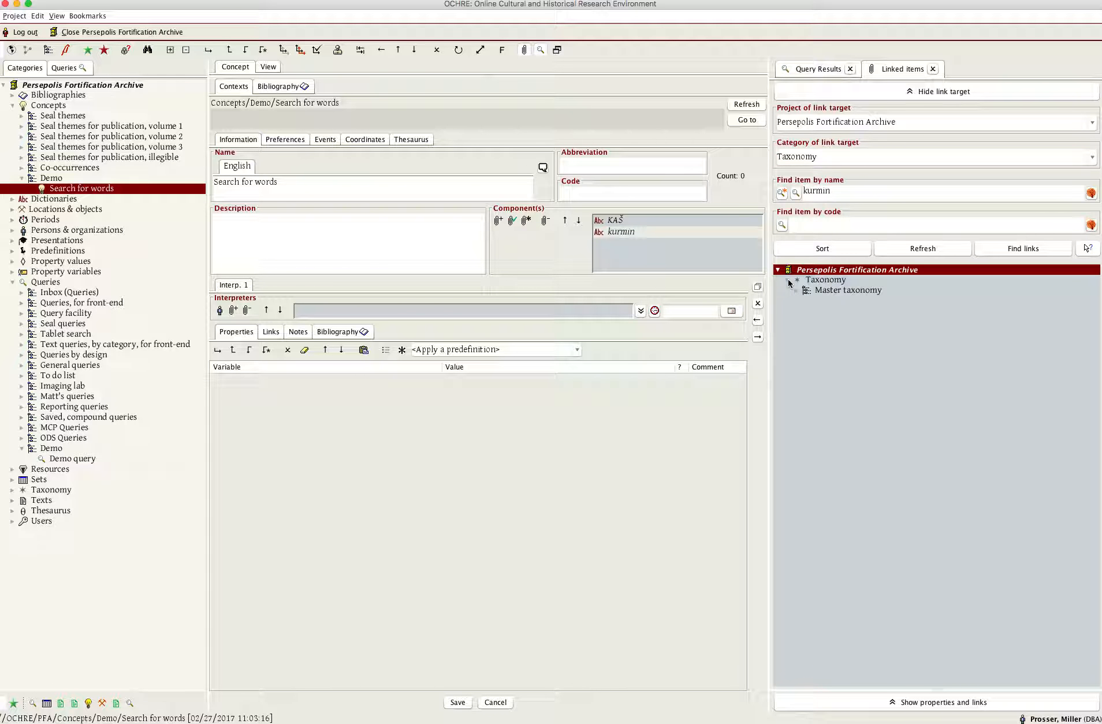
pyautogui.click(797, 291)
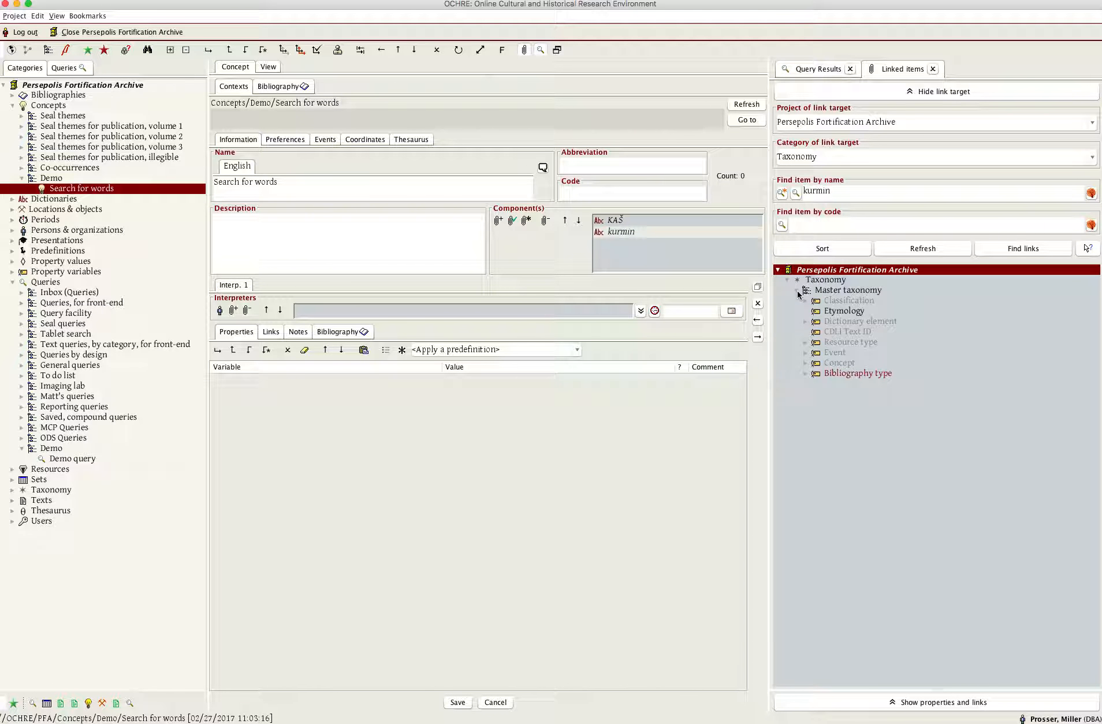
pyautogui.click(806, 321)
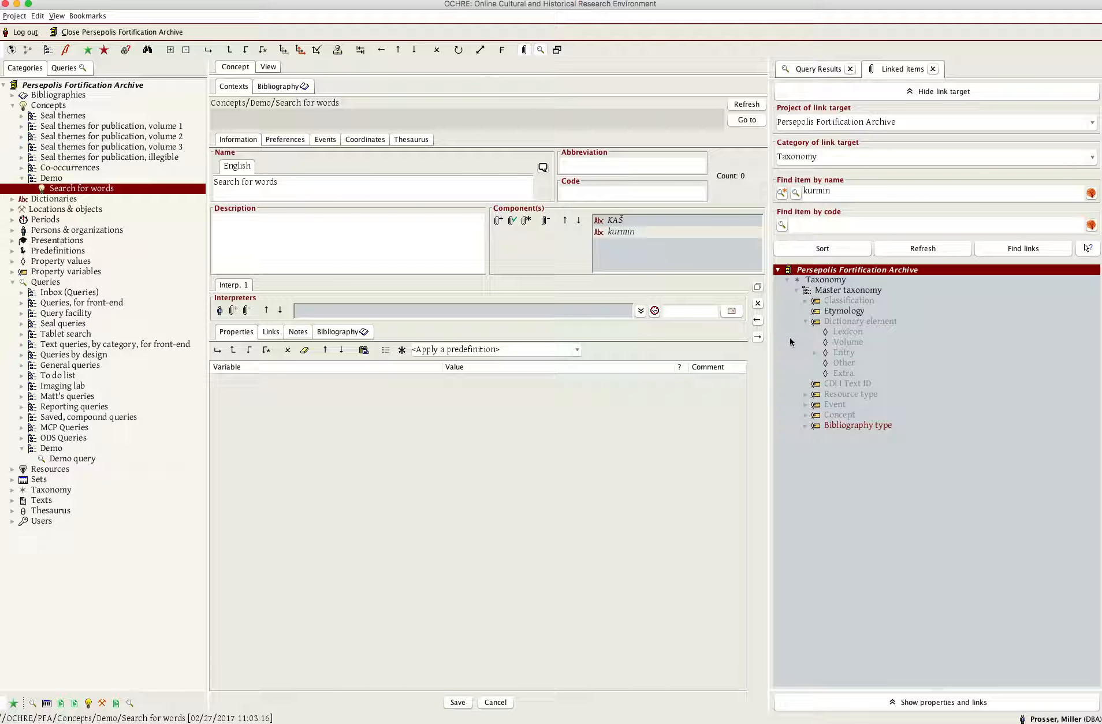
pyautogui.click(814, 354)
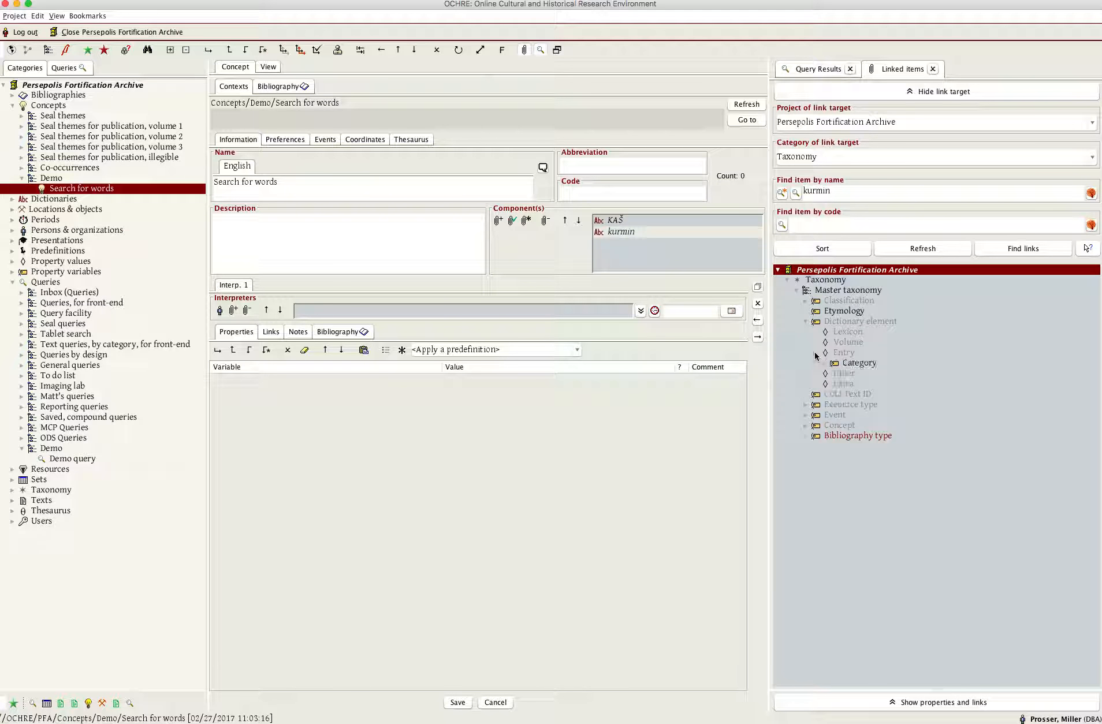
pyautogui.click(826, 362)
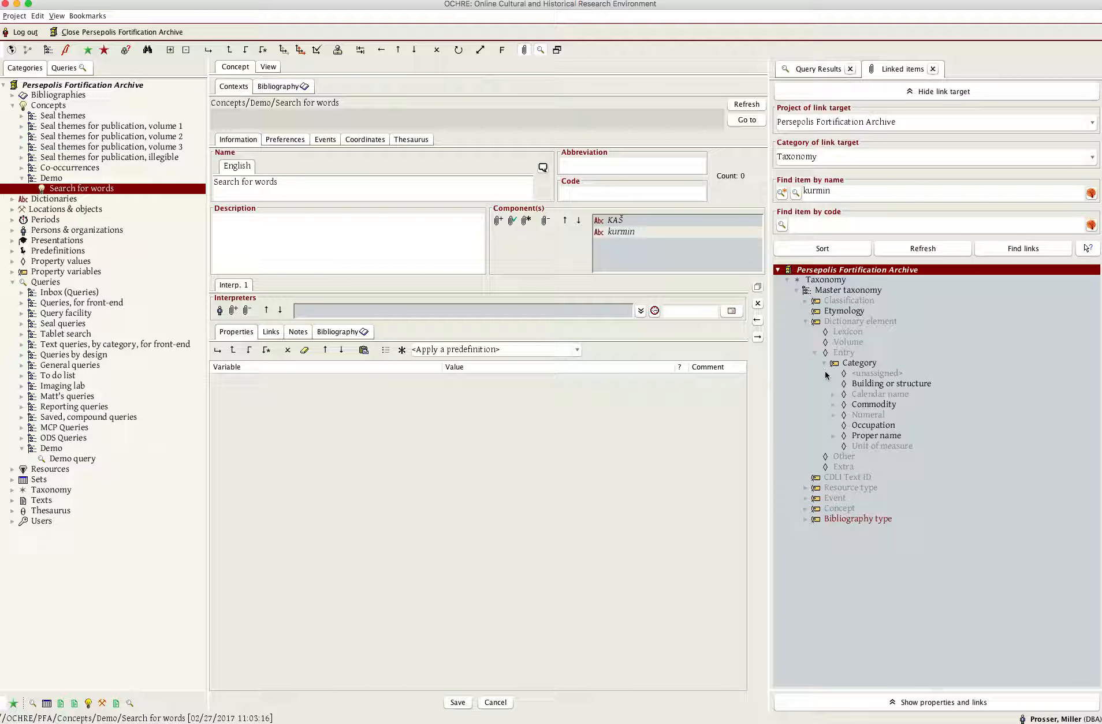
pyautogui.click(855, 446)
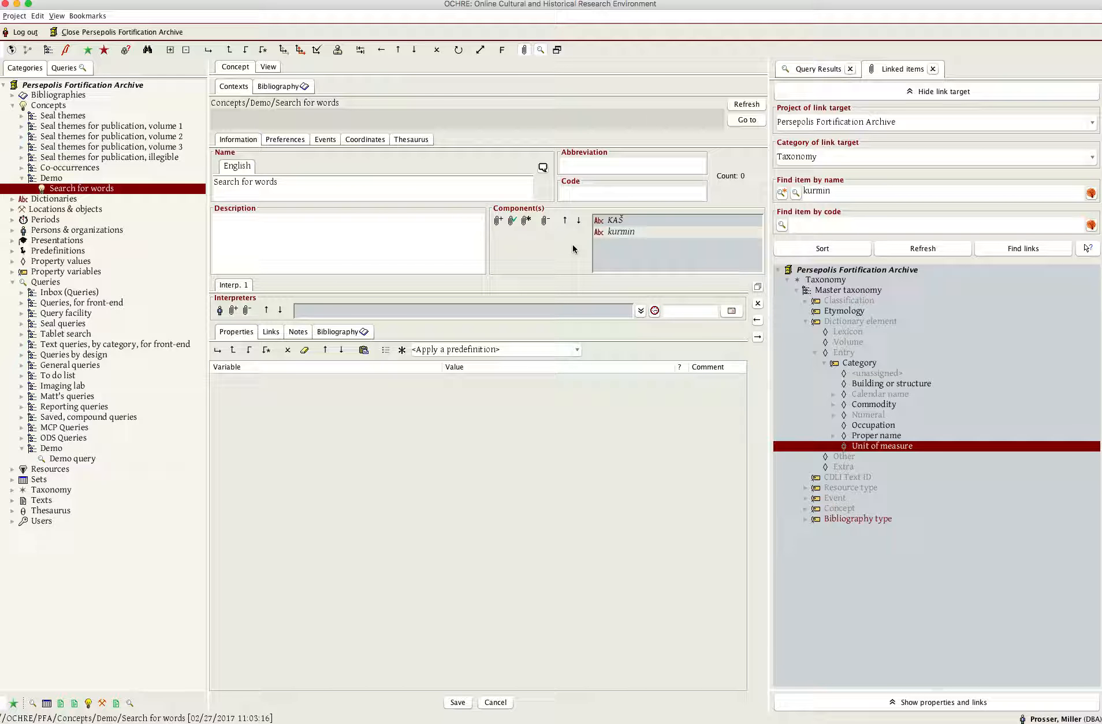
pyautogui.click(498, 221)
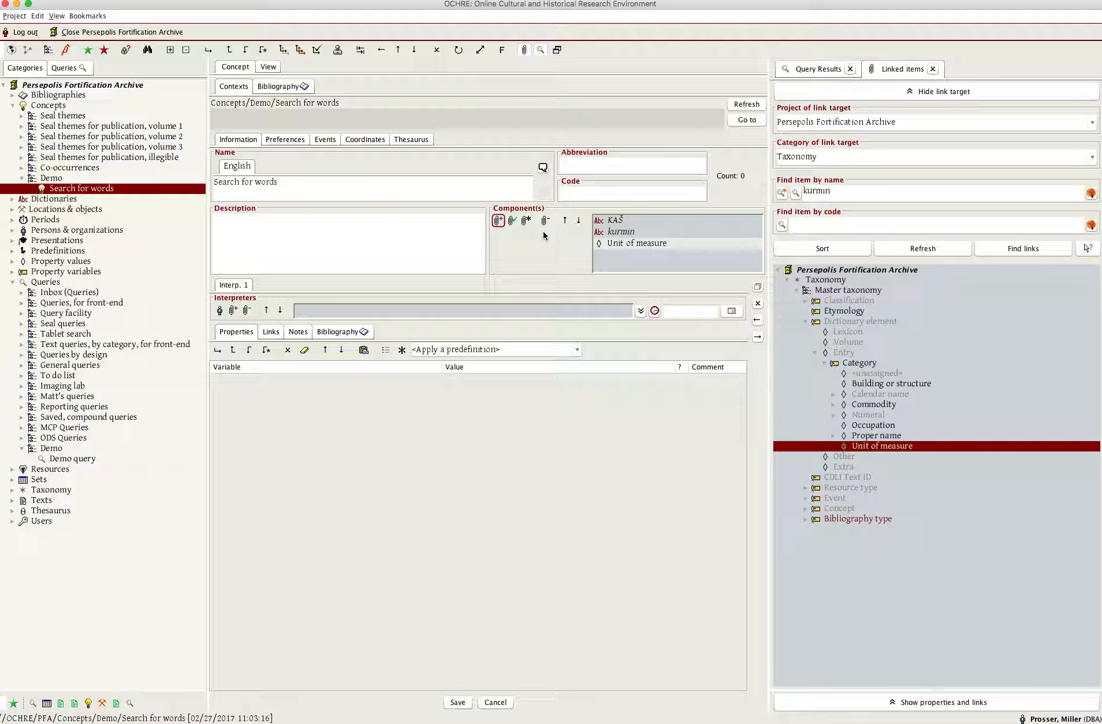
pyautogui.click(564, 222)
pyautogui.click(565, 221)
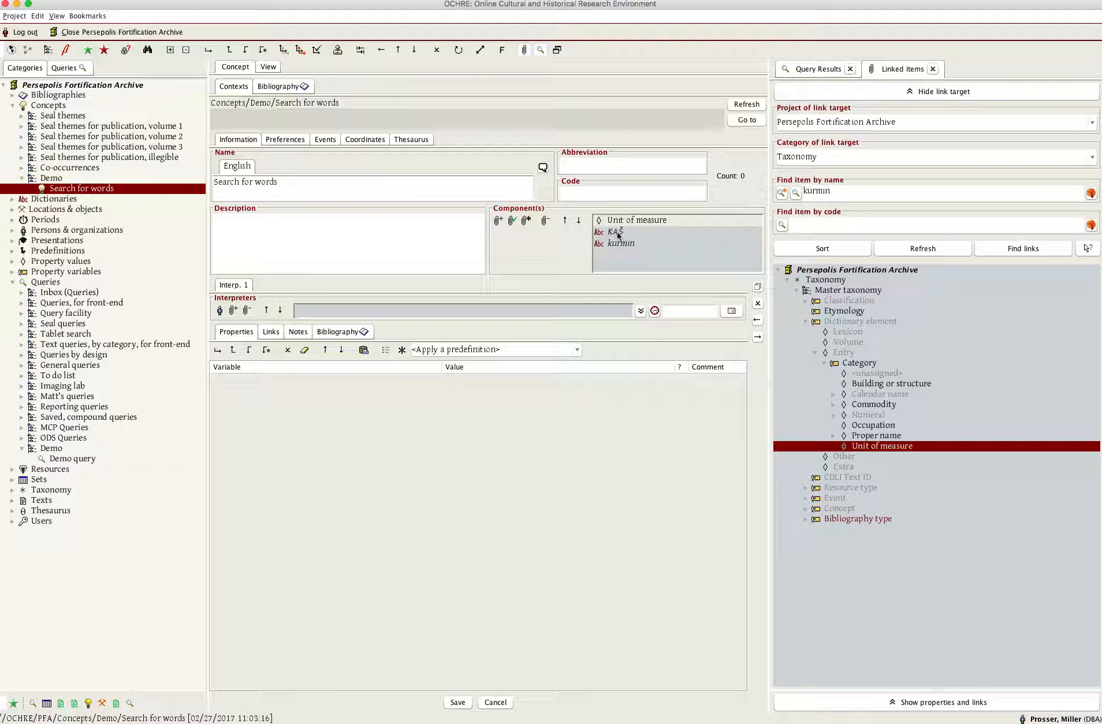
# Add the text-matching string "#" as a component and move it above Unit of measure.
pyautogui.click(526, 221)
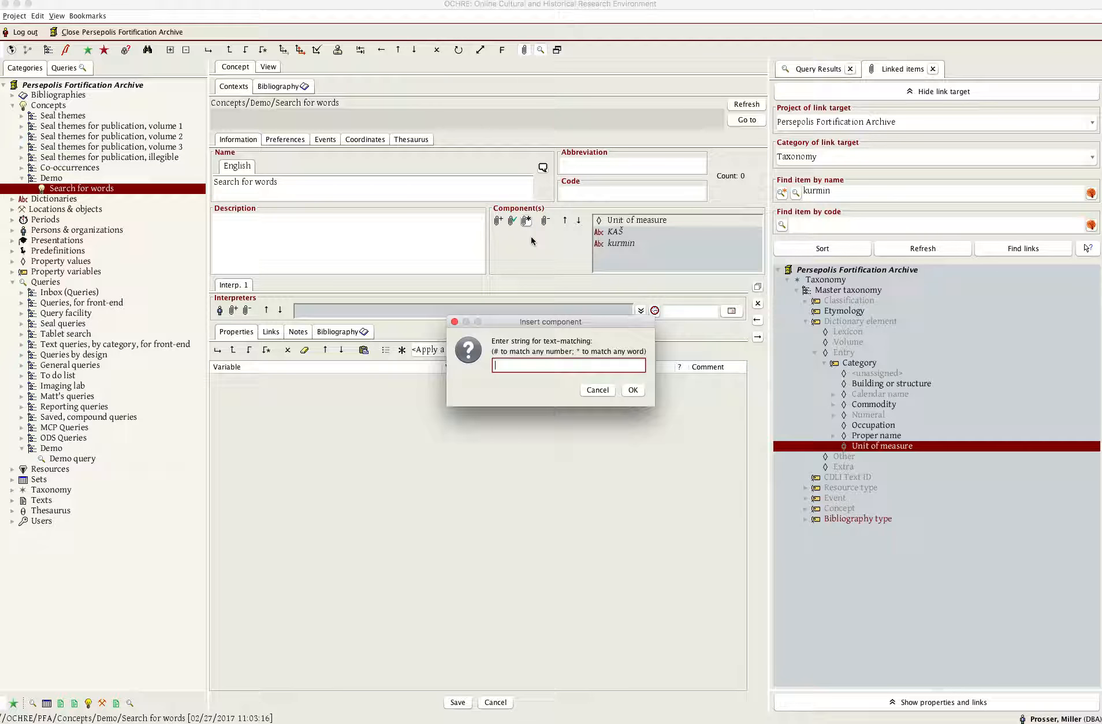
pyautogui.write('#')
pyautogui.click(631, 389)
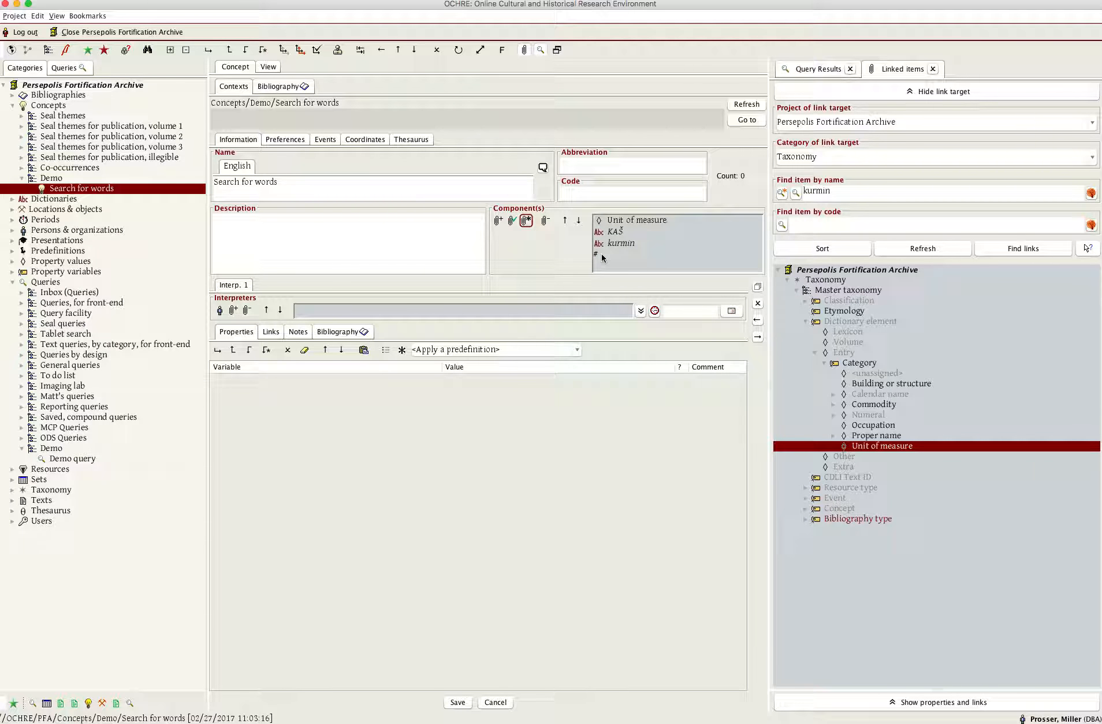
pyautogui.click(601, 254)
pyautogui.click(565, 221)
pyautogui.click(566, 222)
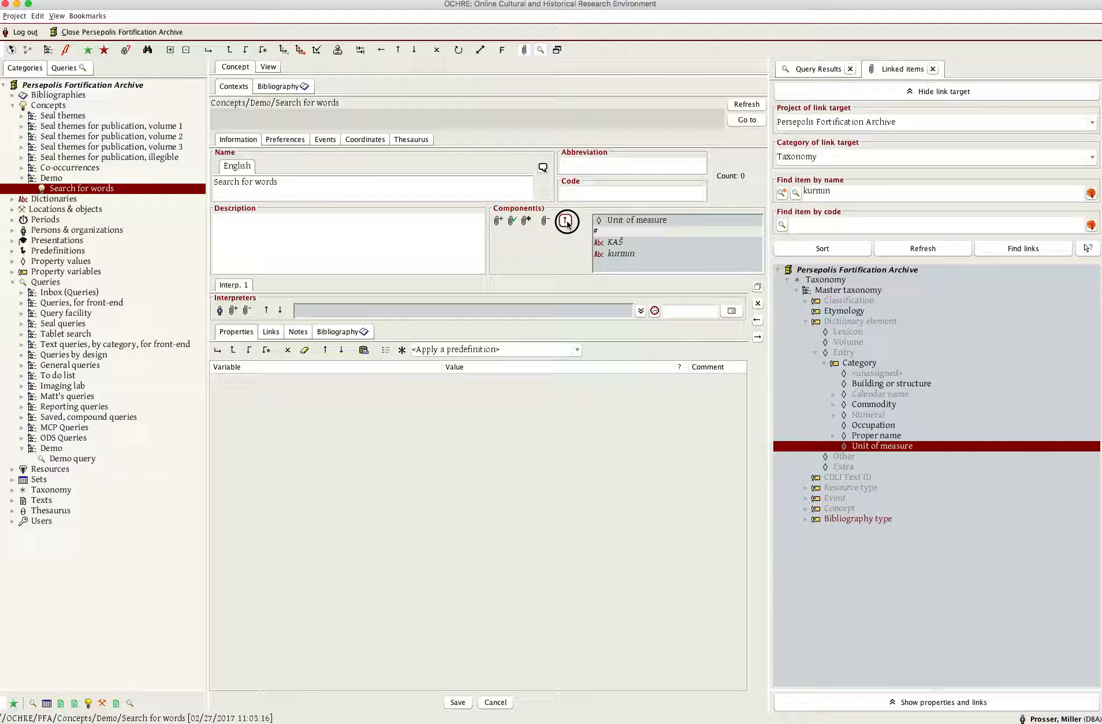
pyautogui.click(566, 222)
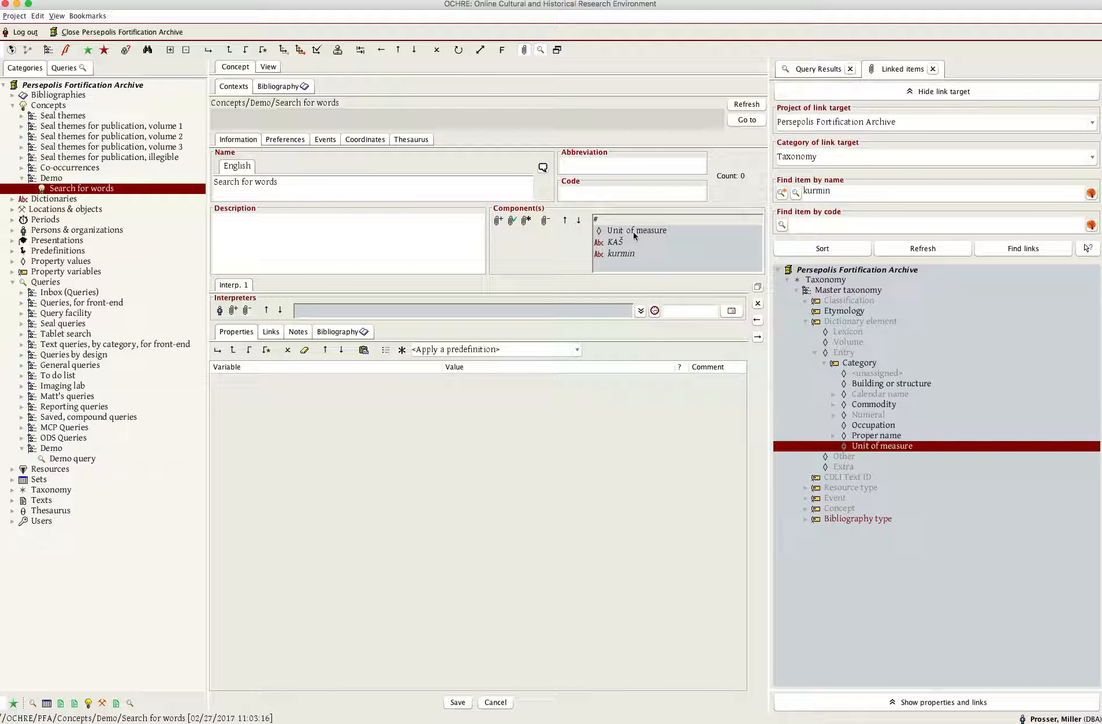